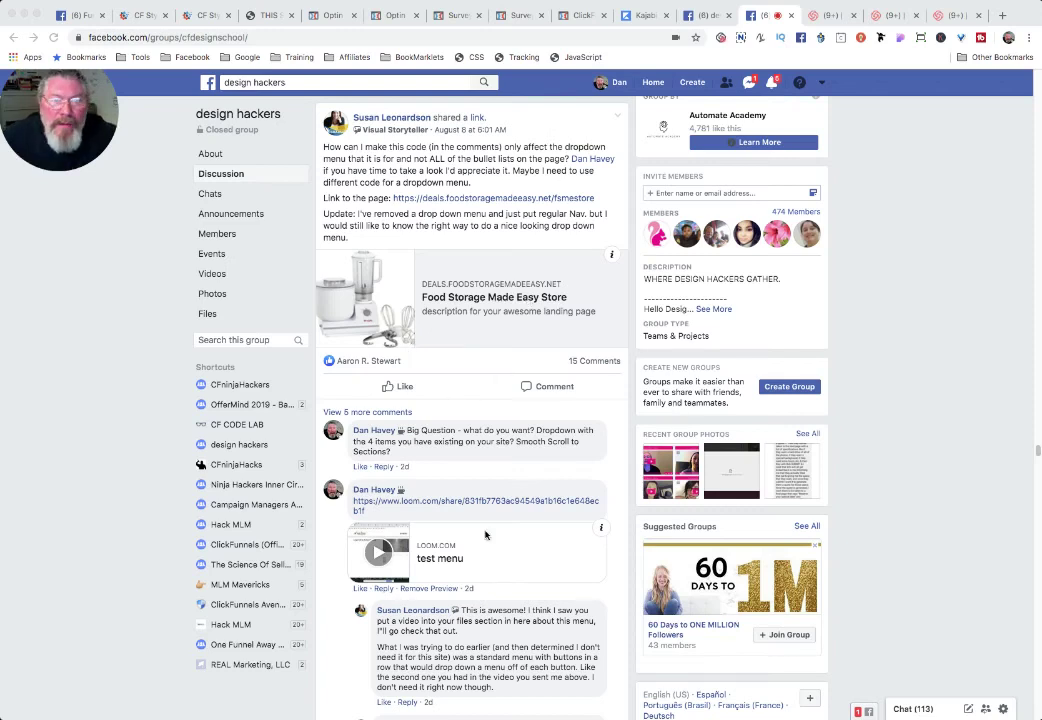
Switch to the hamburger-on-desktop page preview and test the header's MENU dropdown by opening and closing it repeatedly.
left_click(390, 18)
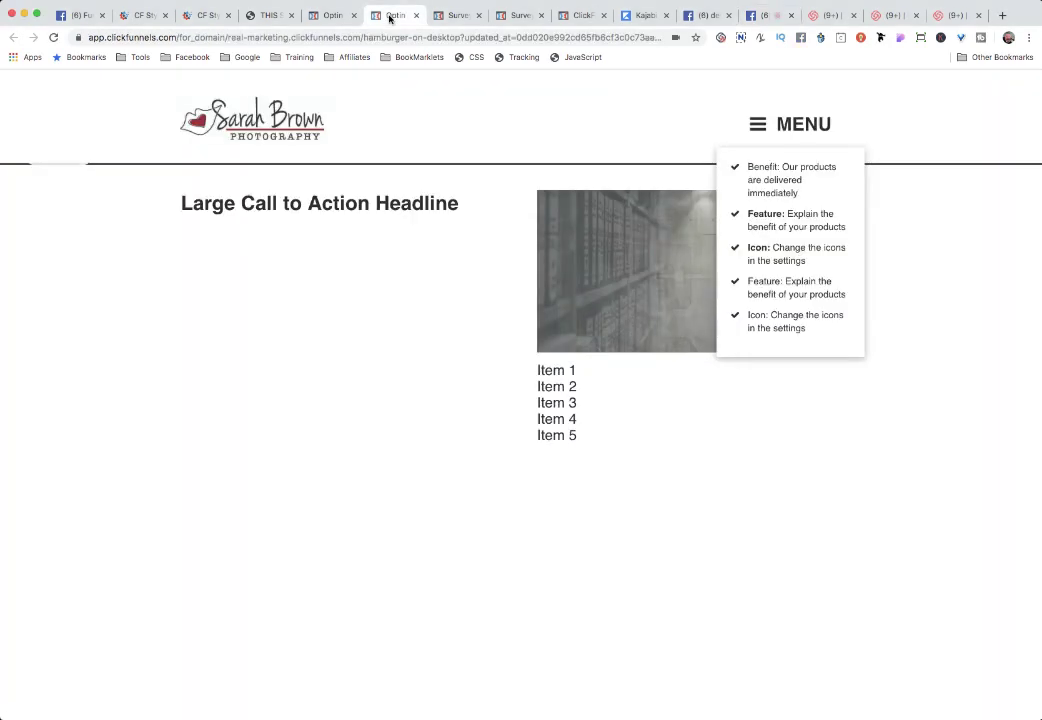
left_click(809, 127)
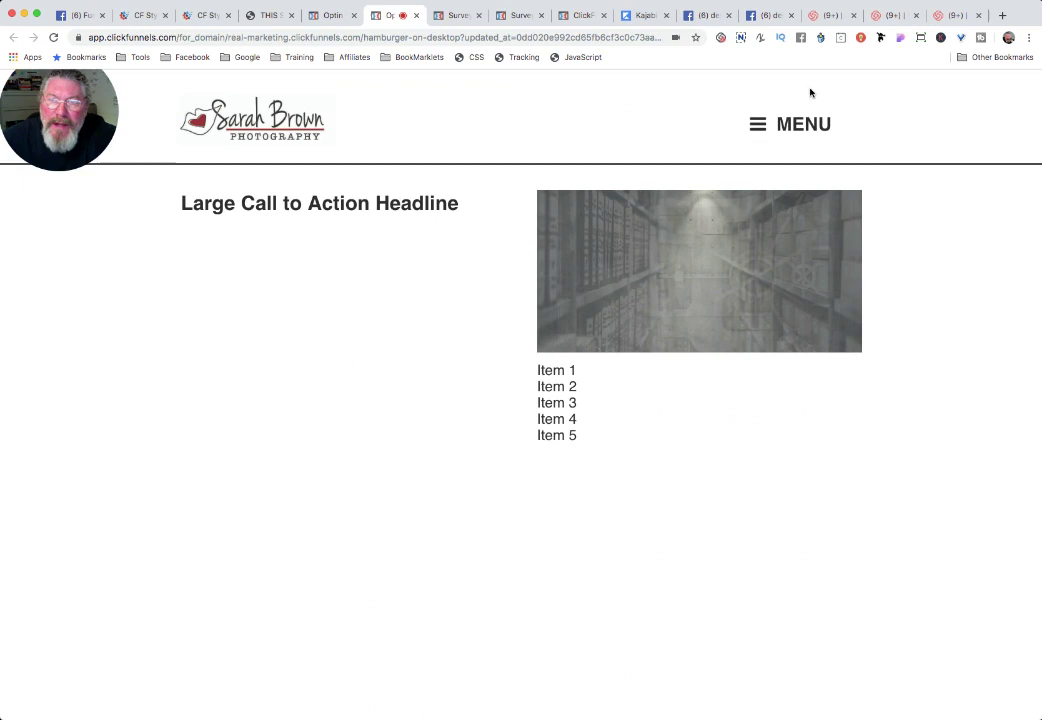
left_click(806, 126)
left_click(806, 126)
left_click(806, 127)
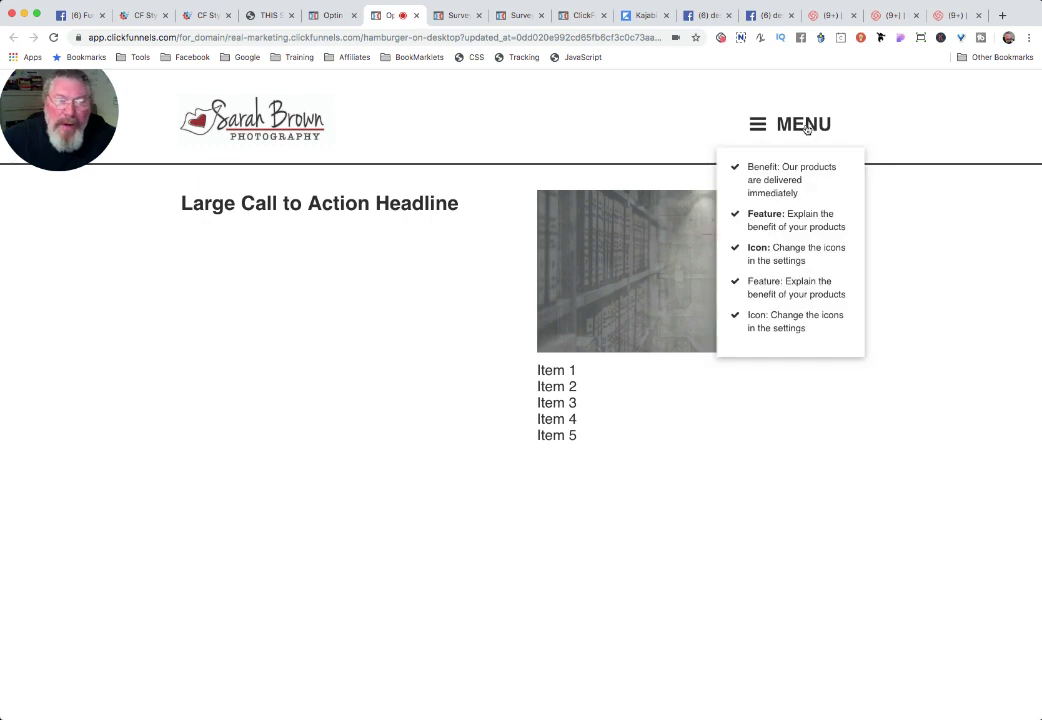
left_click(797, 128)
left_click(797, 128)
left_click(797, 128)
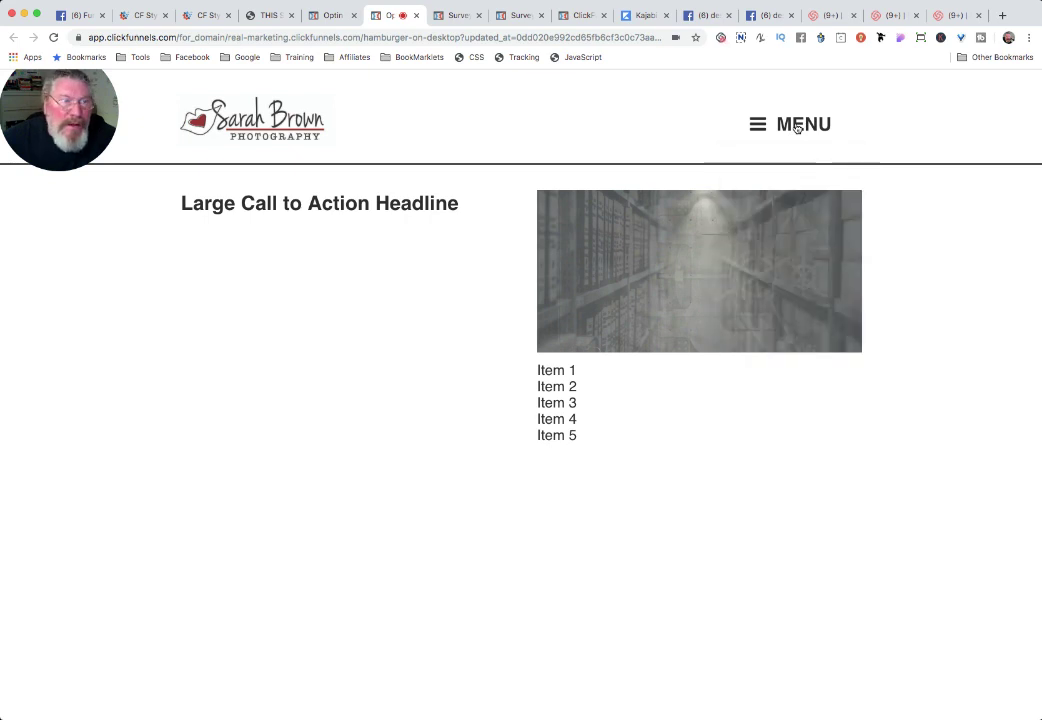
left_click(797, 128)
left_click(797, 128)
left_click(797, 128)
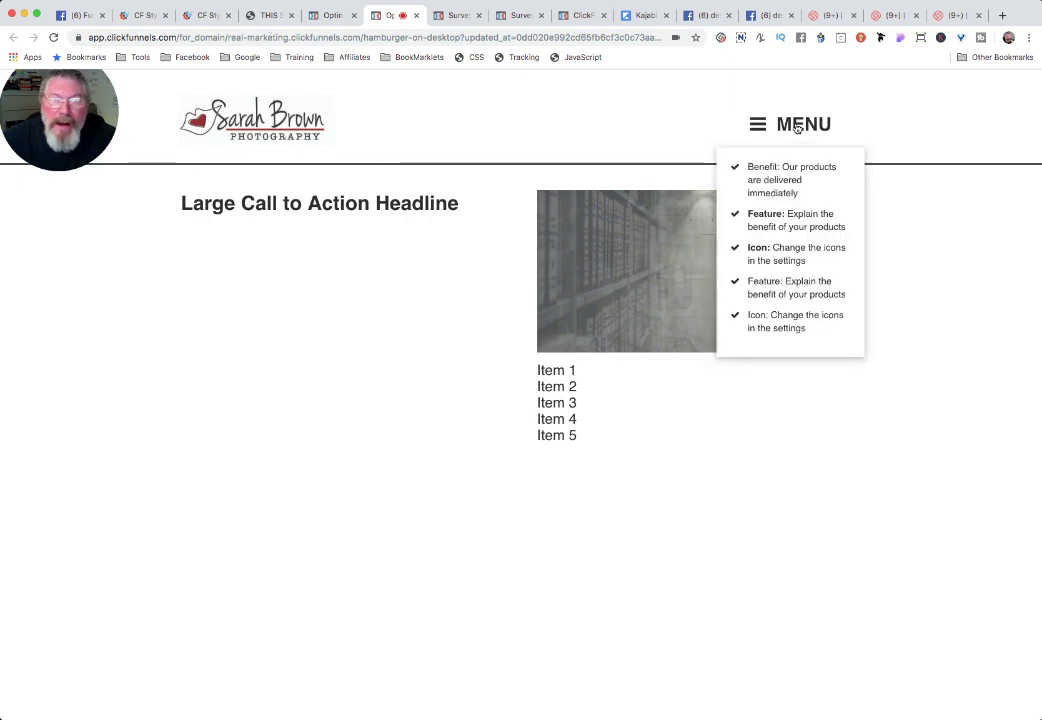
left_click(797, 128)
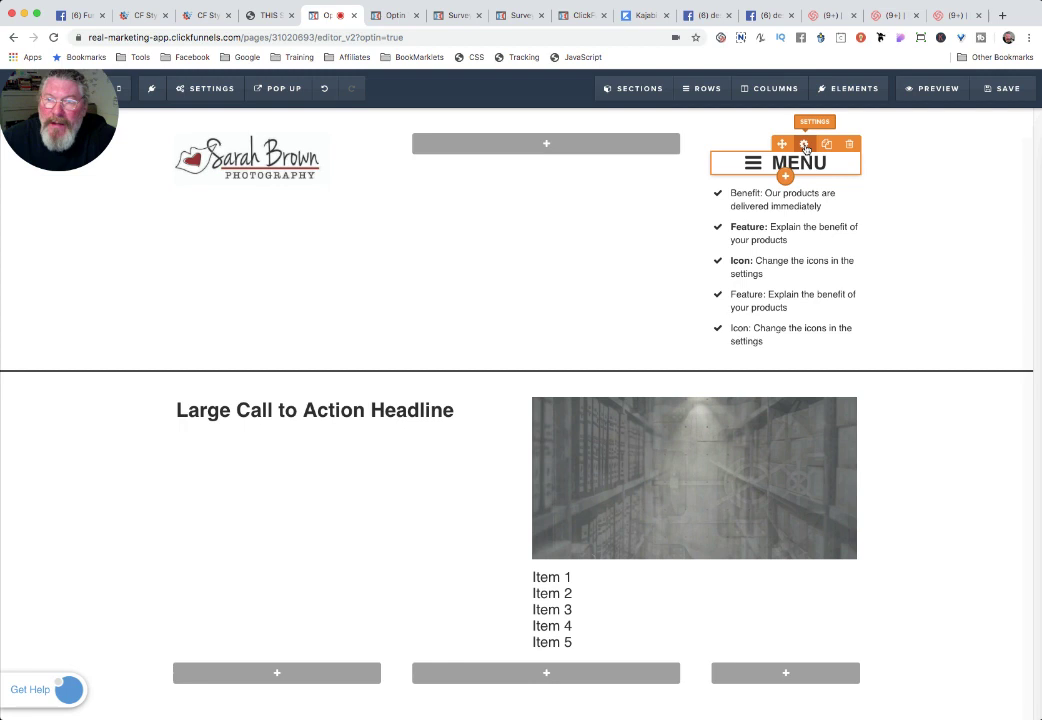
Review the MENU sub-headline's settings and search its icon choices for "bar" to locate the hamburger icon.
left_click(806, 146)
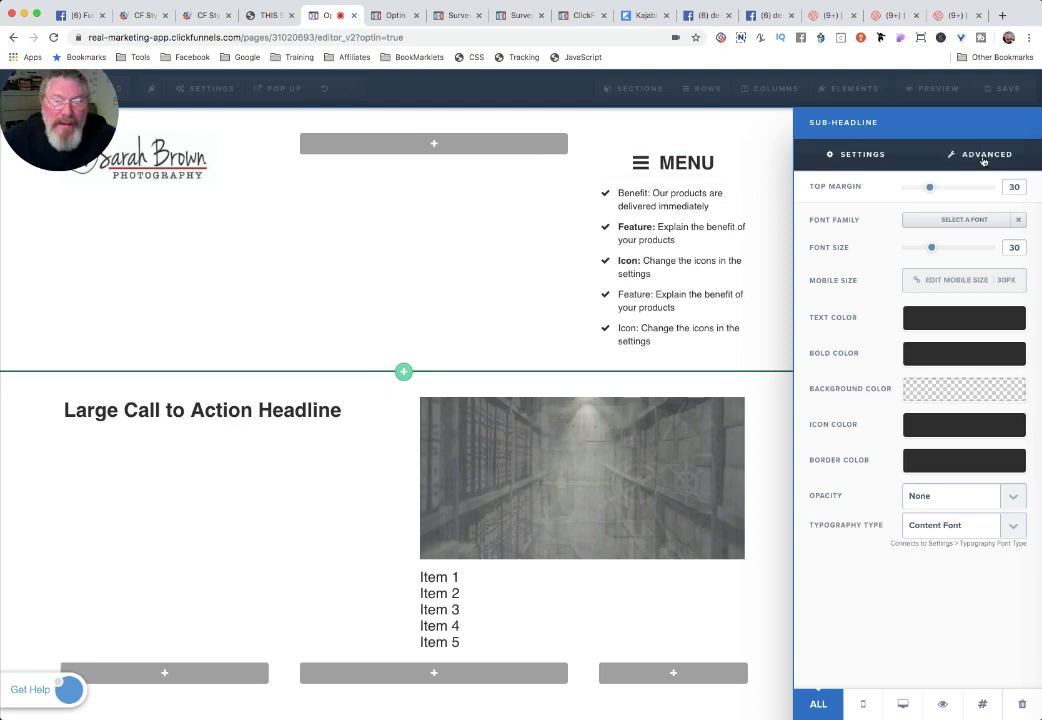
left_click(983, 158)
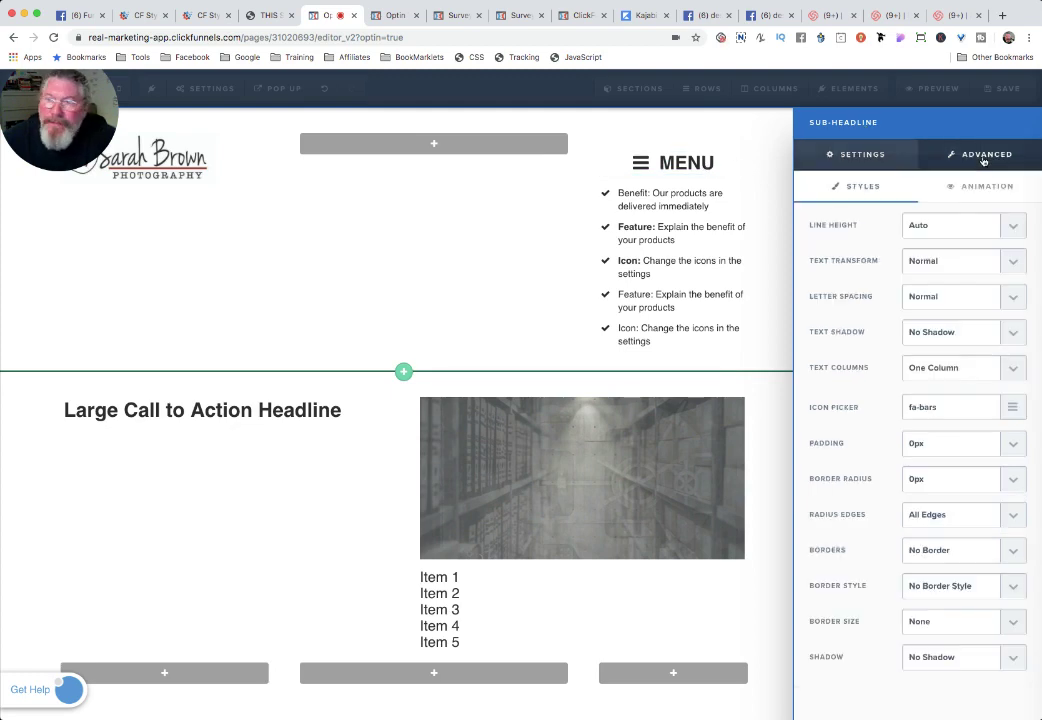
left_click(928, 407)
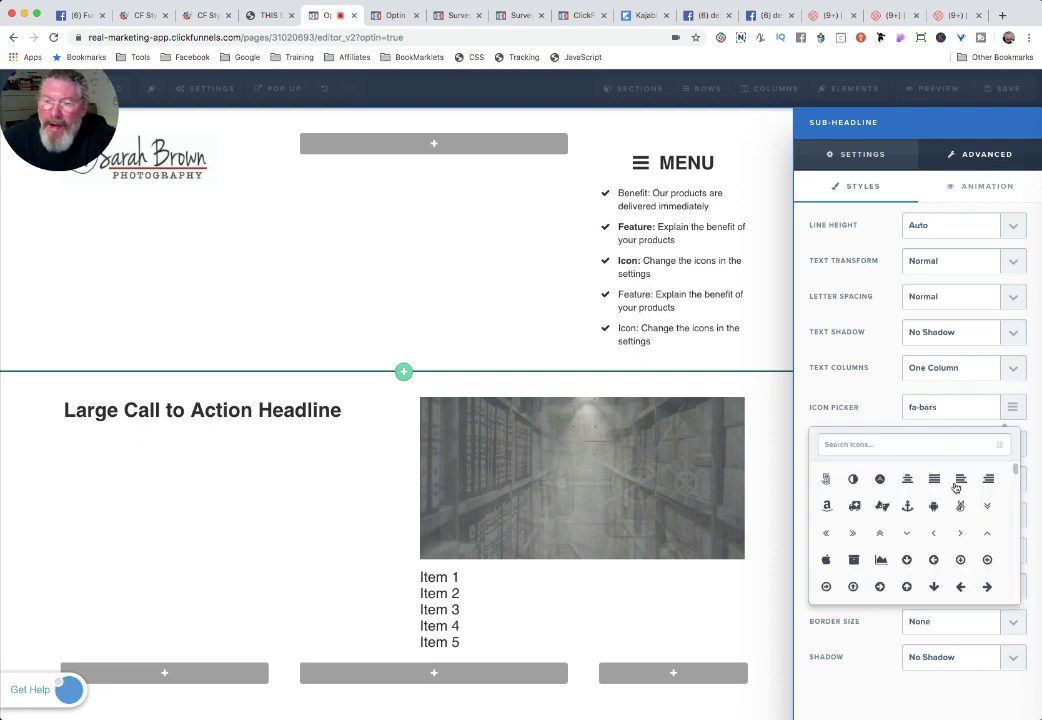
left_click(888, 446)
type("bar")
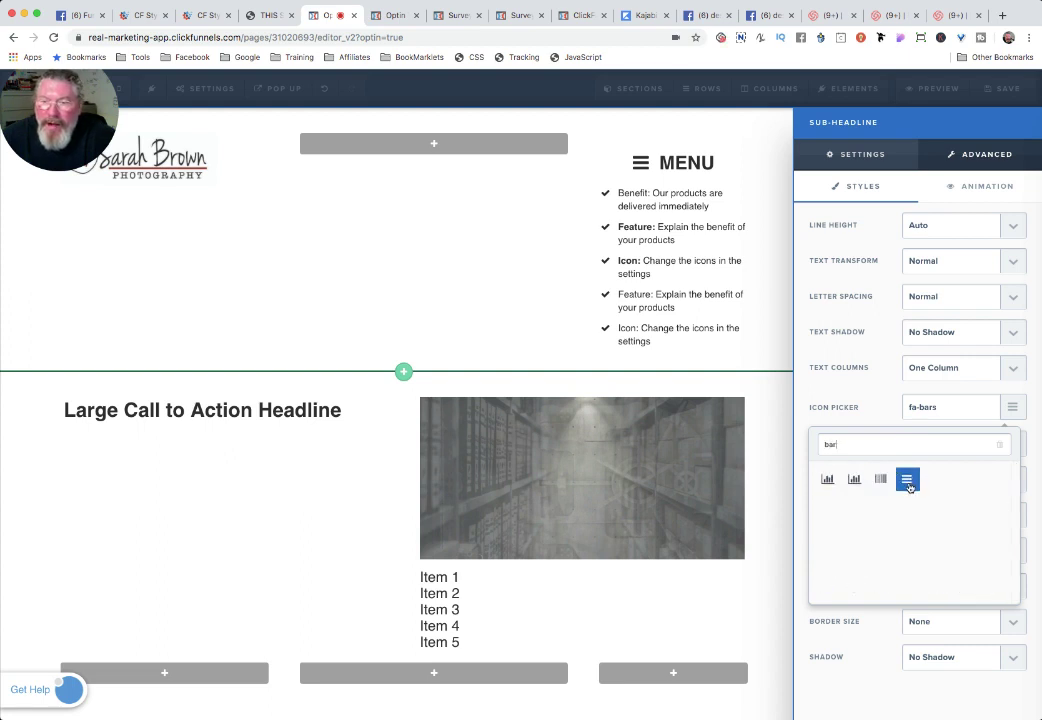
left_click(867, 383)
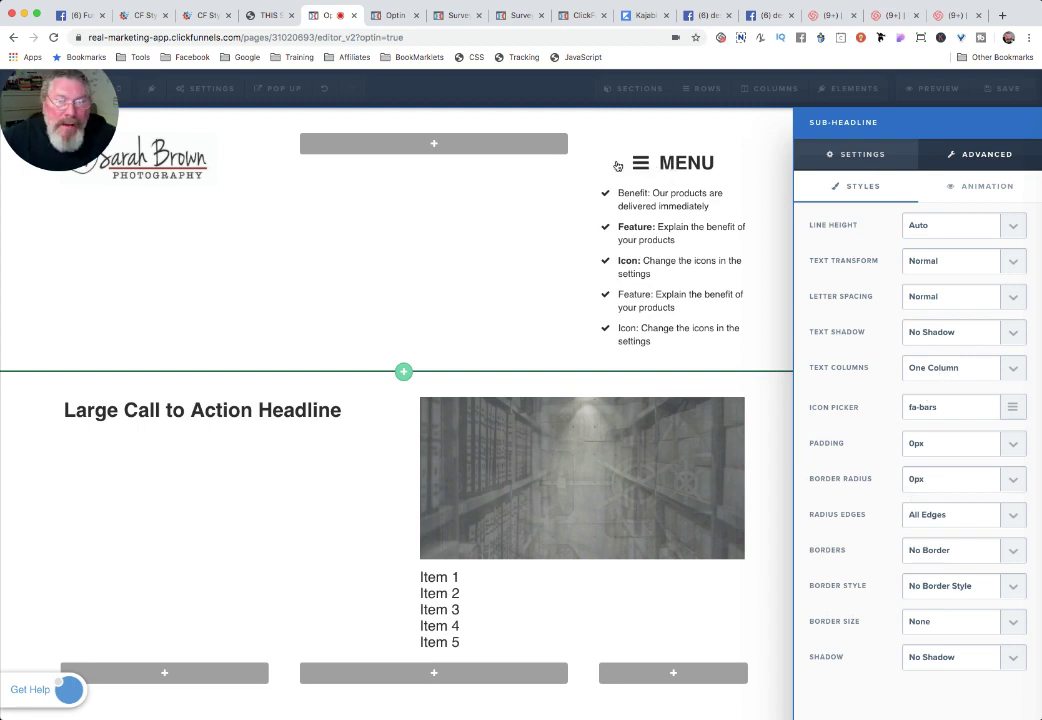
left_click(668, 168)
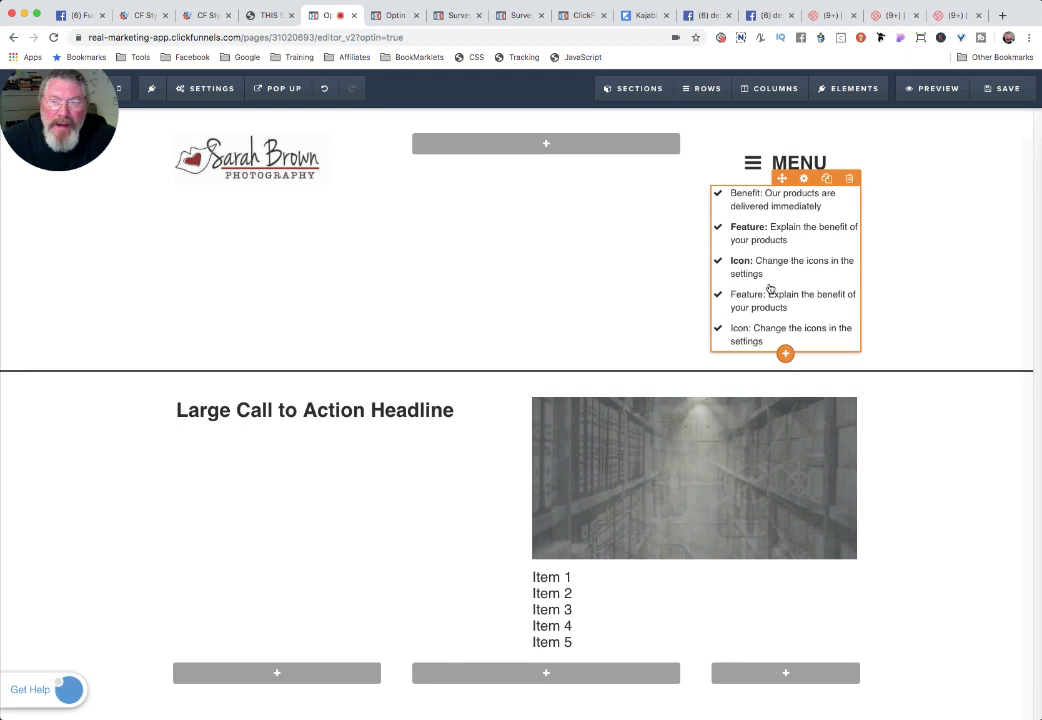
Check the settings of the bullet list below MENU and look through the available page elements, including Bullet List.
left_click(803, 179)
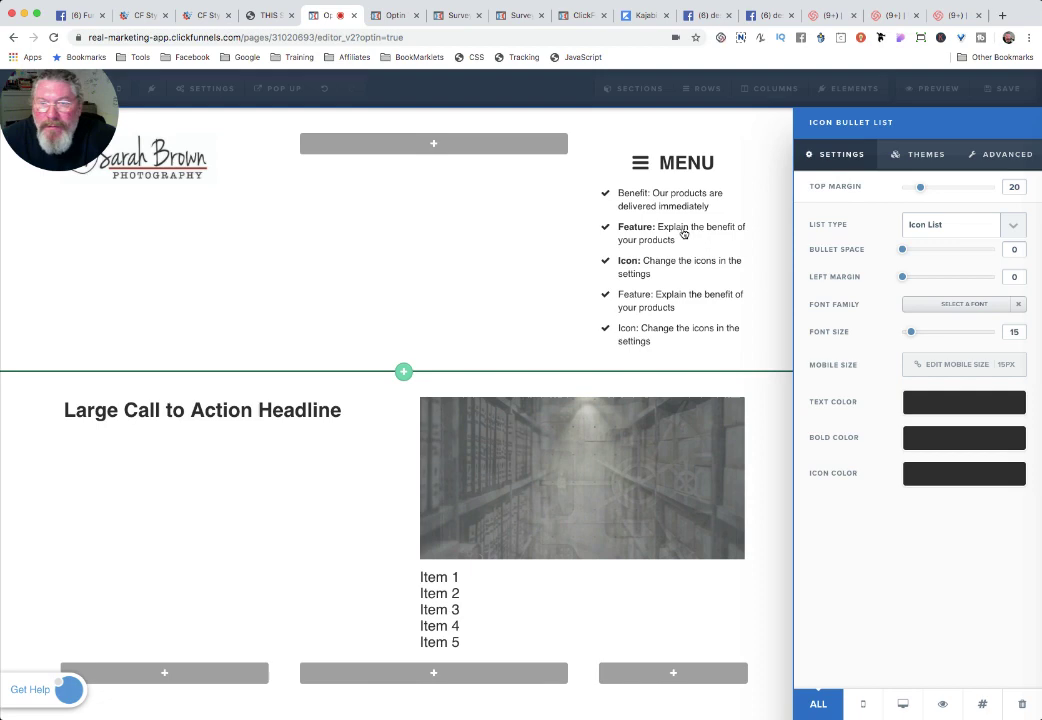
left_click(770, 338)
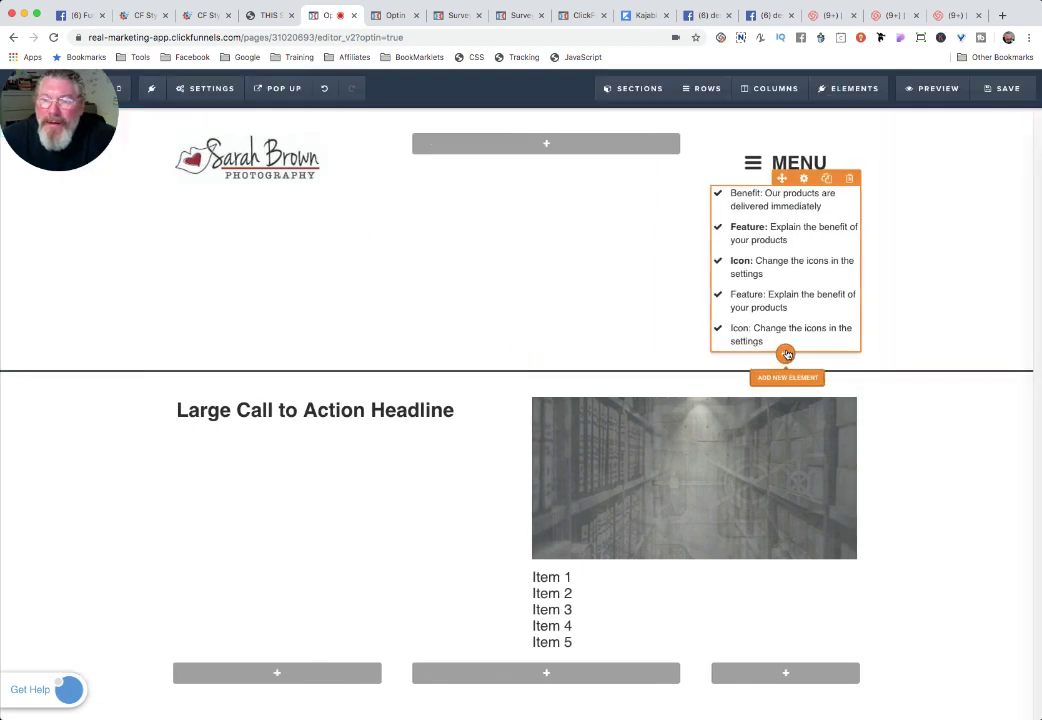
left_click(786, 354)
scroll(865, 343, "down", 1)
scroll(865, 343, "down", 2)
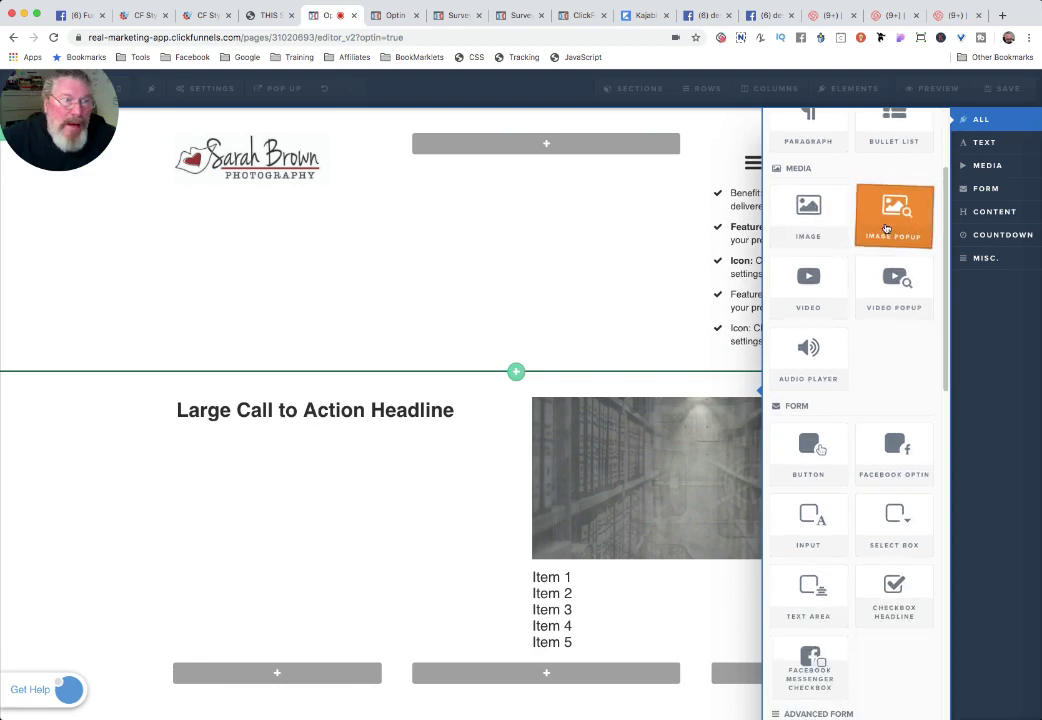
scroll(886, 229, "down", 15)
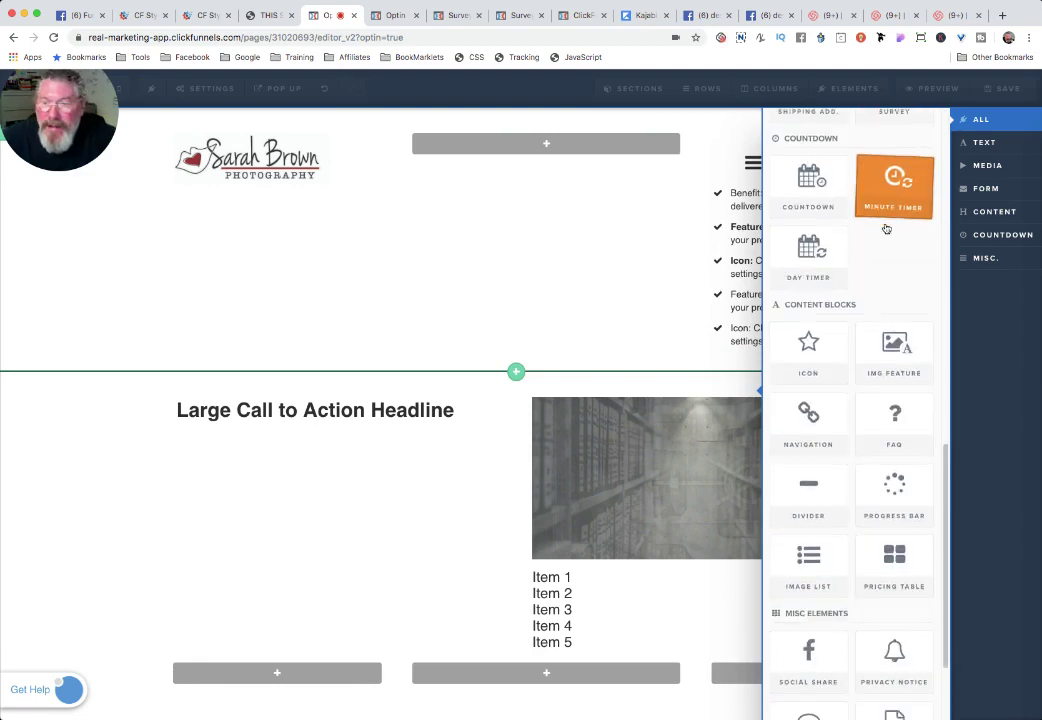
scroll(886, 229, "down", 3)
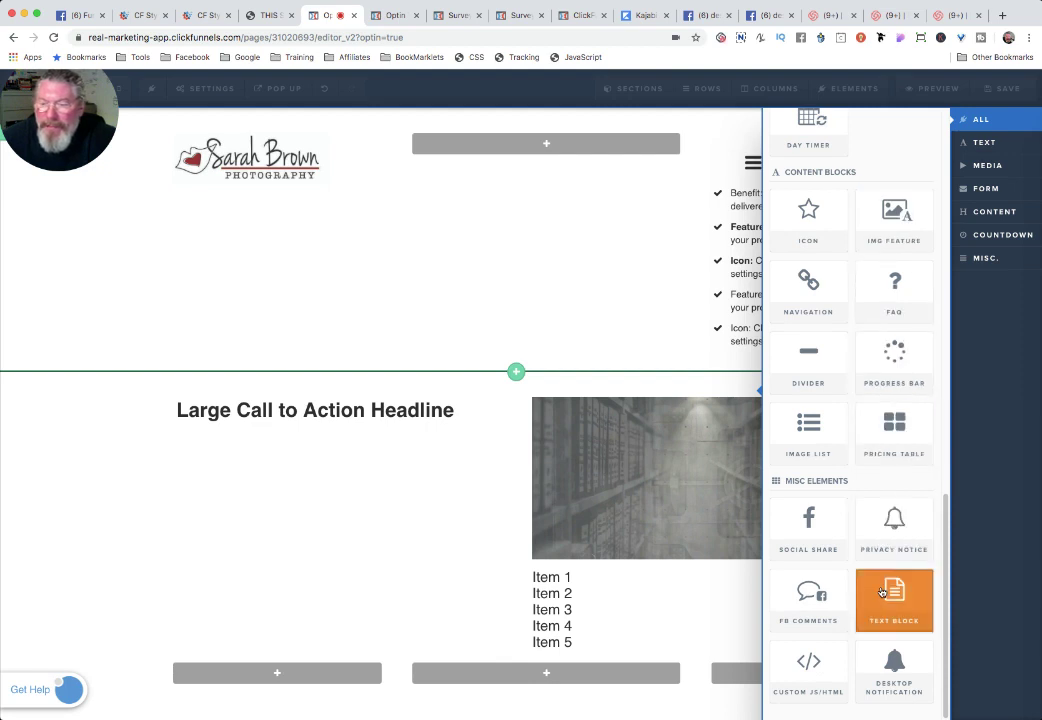
scroll(895, 450, "up", 15)
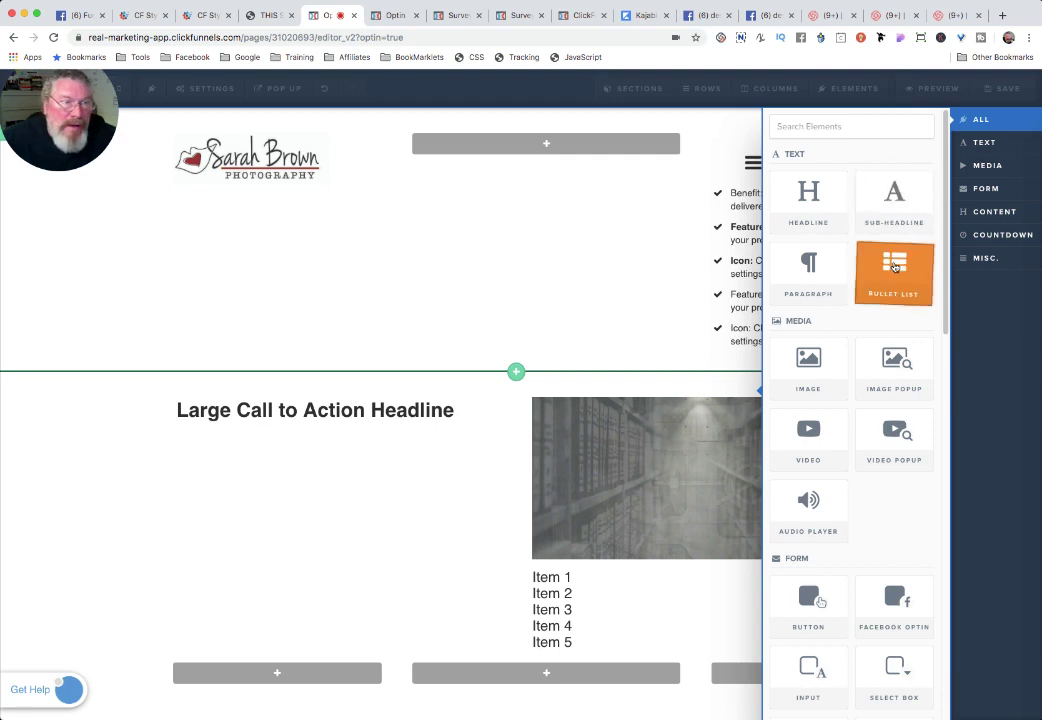
left_click(743, 200)
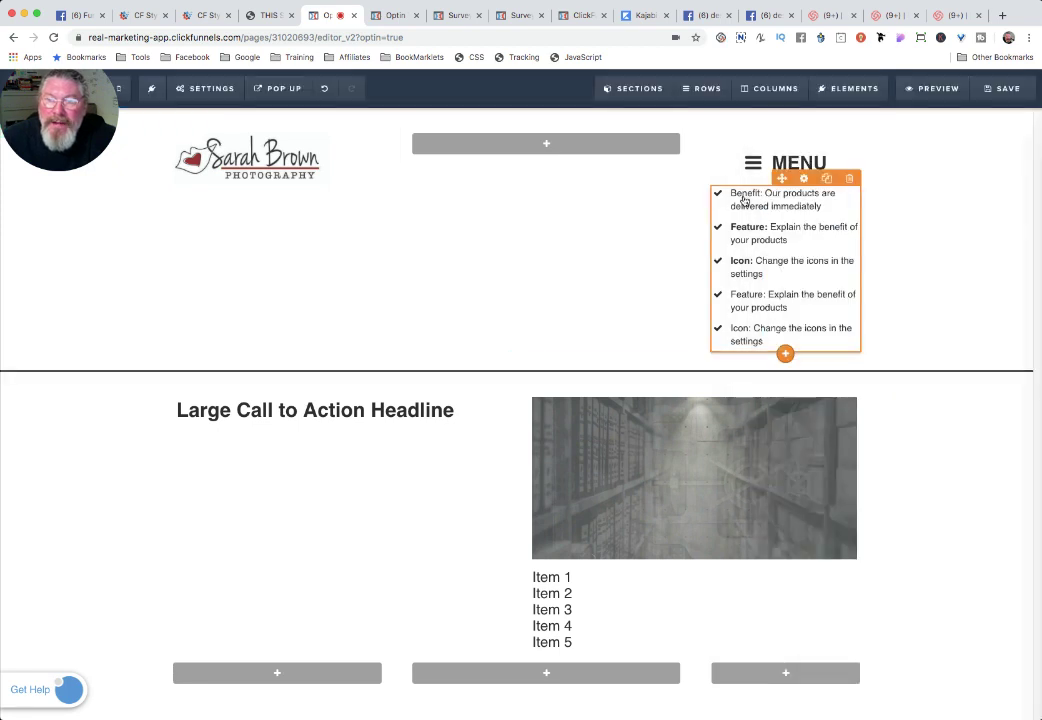
Turn the first bullet's text in the header list into a link with the target #scroll-.
left_click(823, 205)
left_click_drag(823, 205, 731, 195)
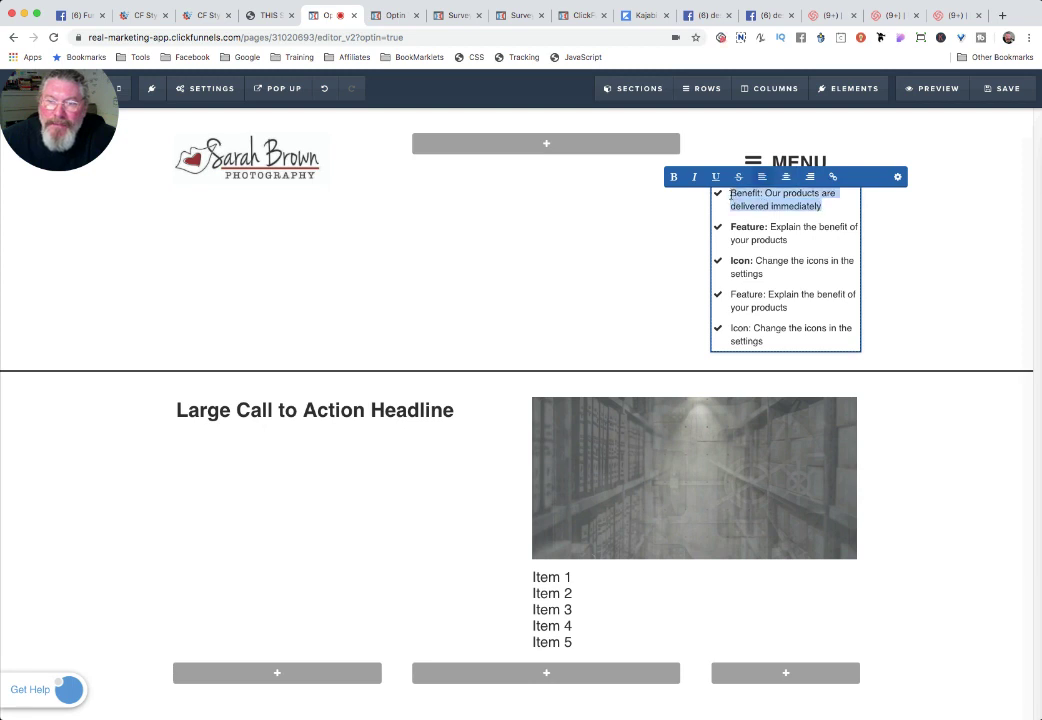
left_click(835, 179)
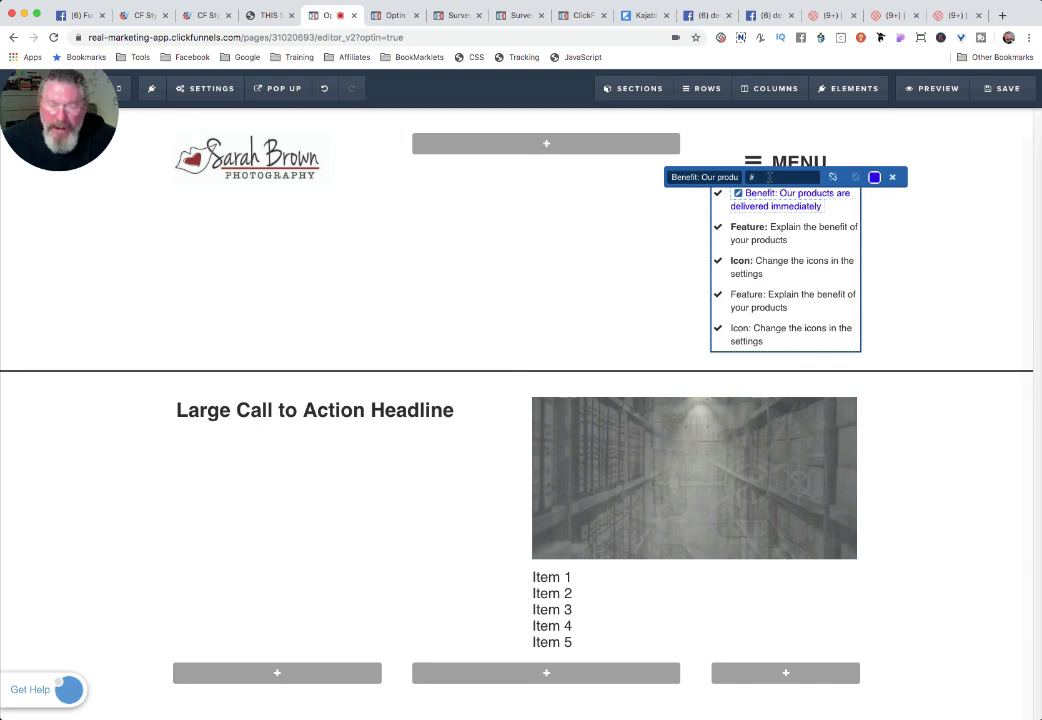
type("scro")
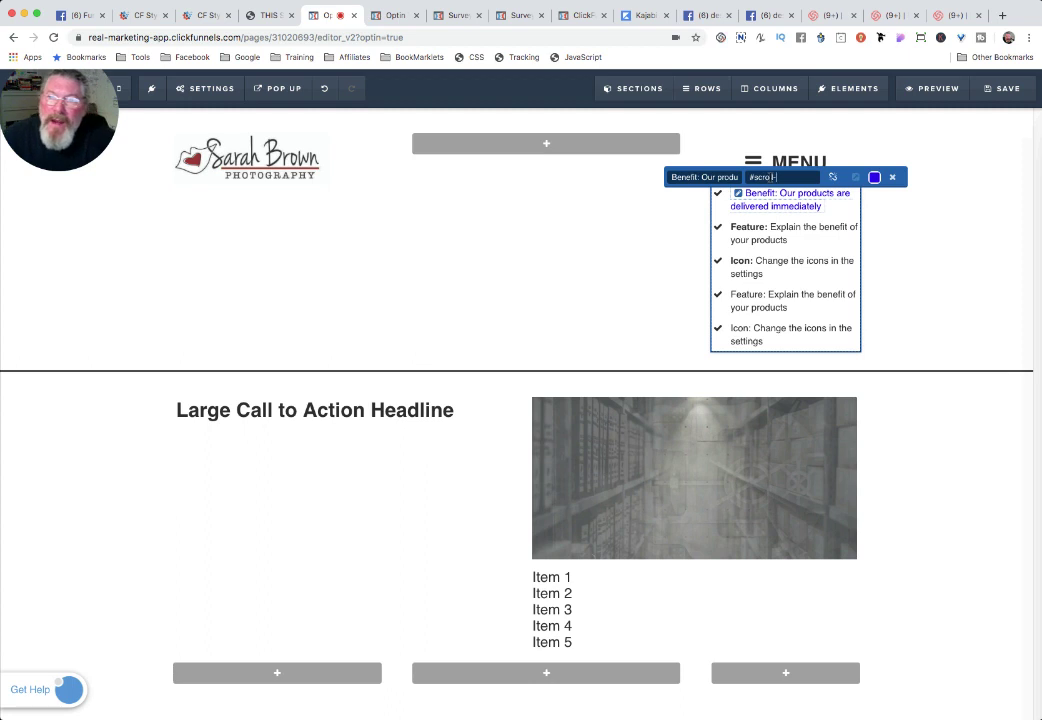
type("ll-")
left_click(874, 177)
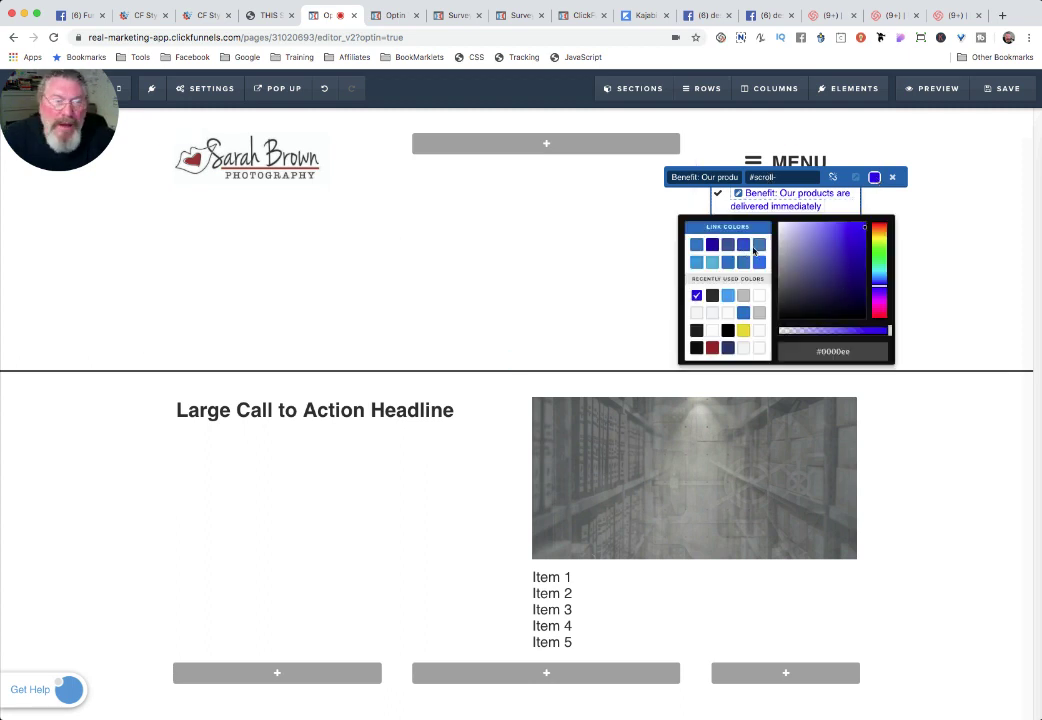
left_click(855, 179)
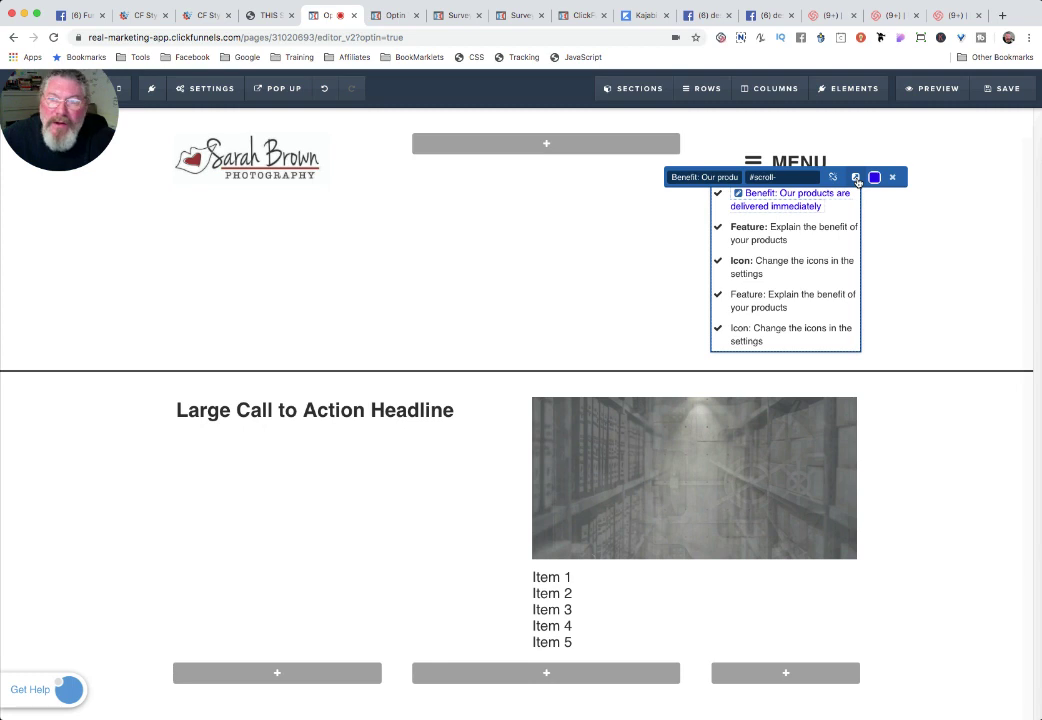
left_click(270, 256)
Set the page-wide typography link color to dark gray rgb(47, 47, 47).
left_click(200, 89)
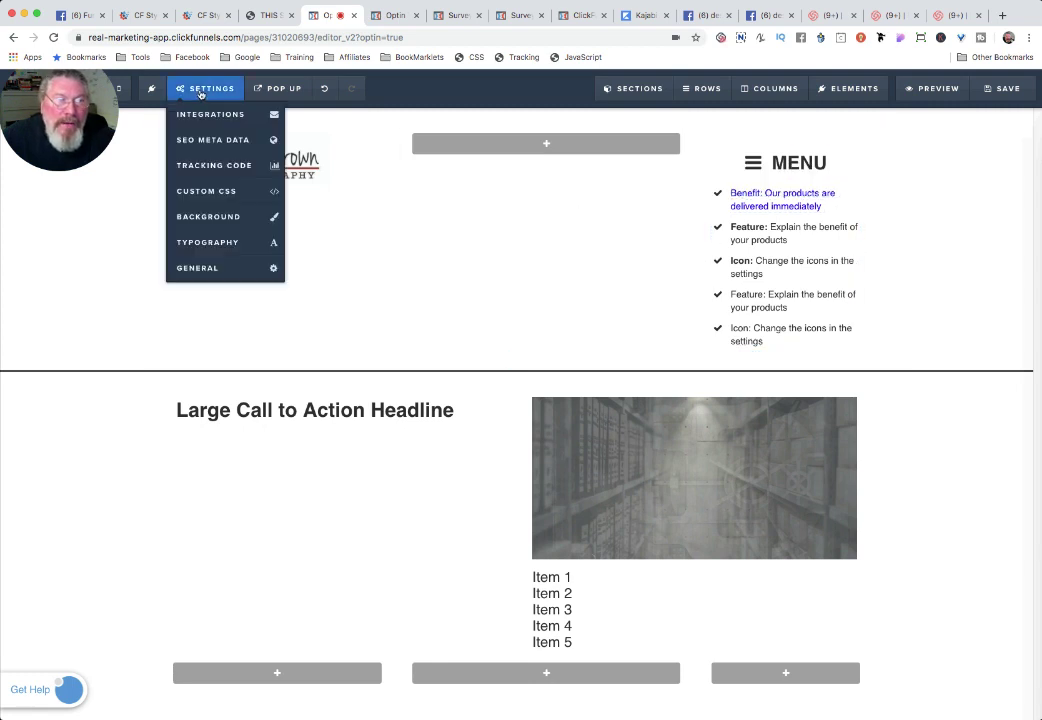
left_click(189, 244)
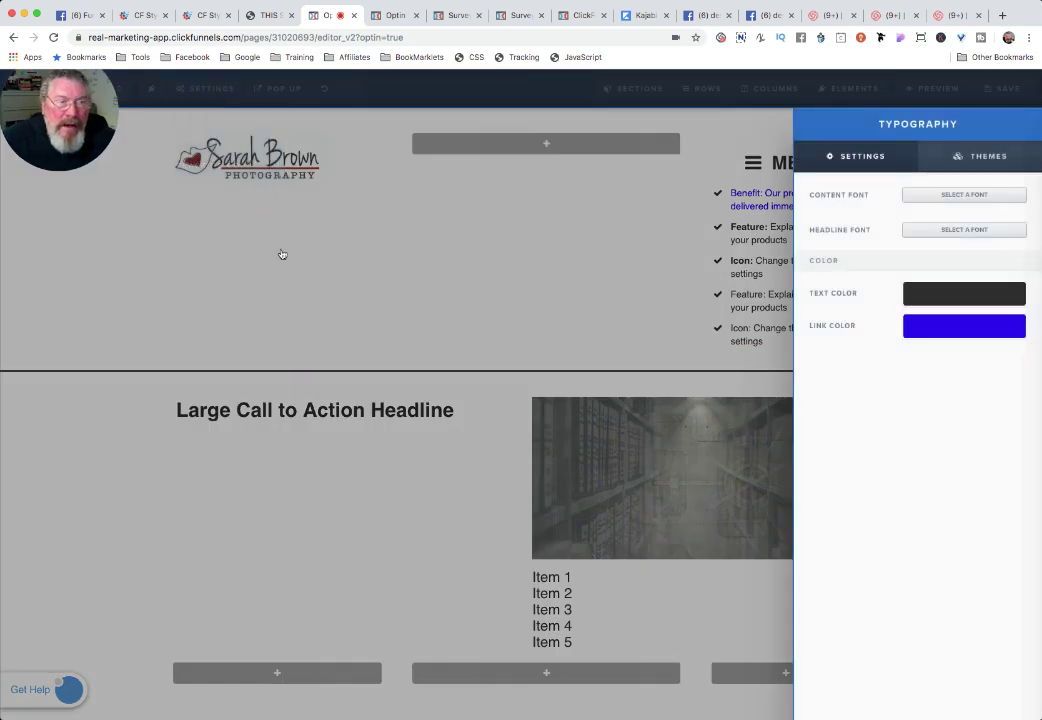
left_click(925, 330)
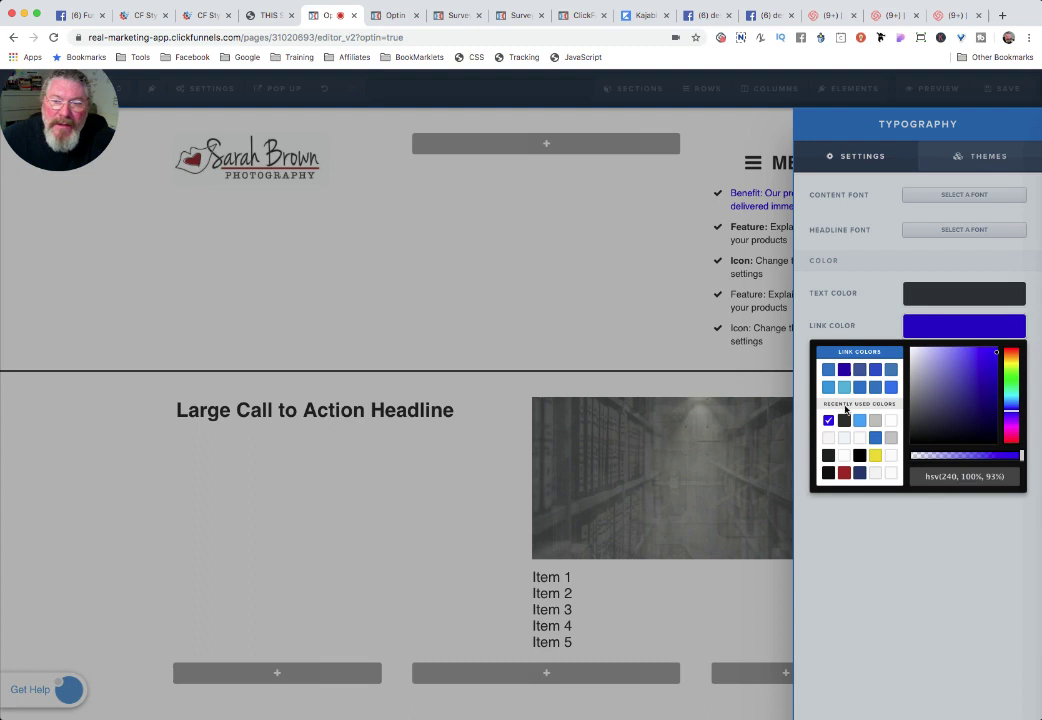
left_click(845, 421)
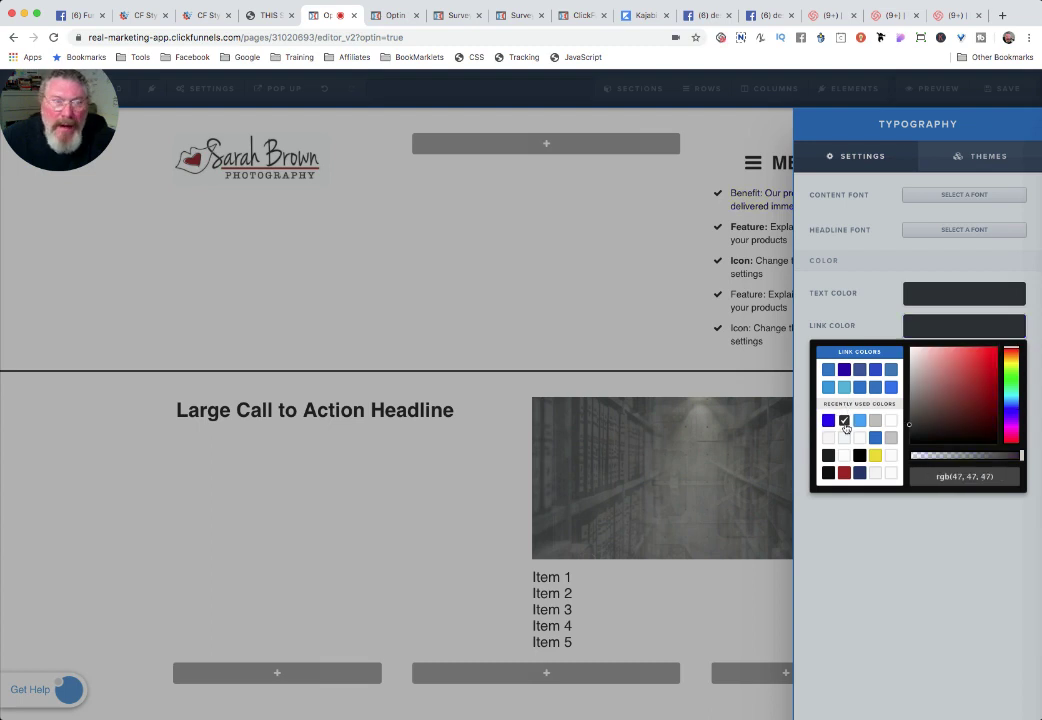
left_click(479, 244)
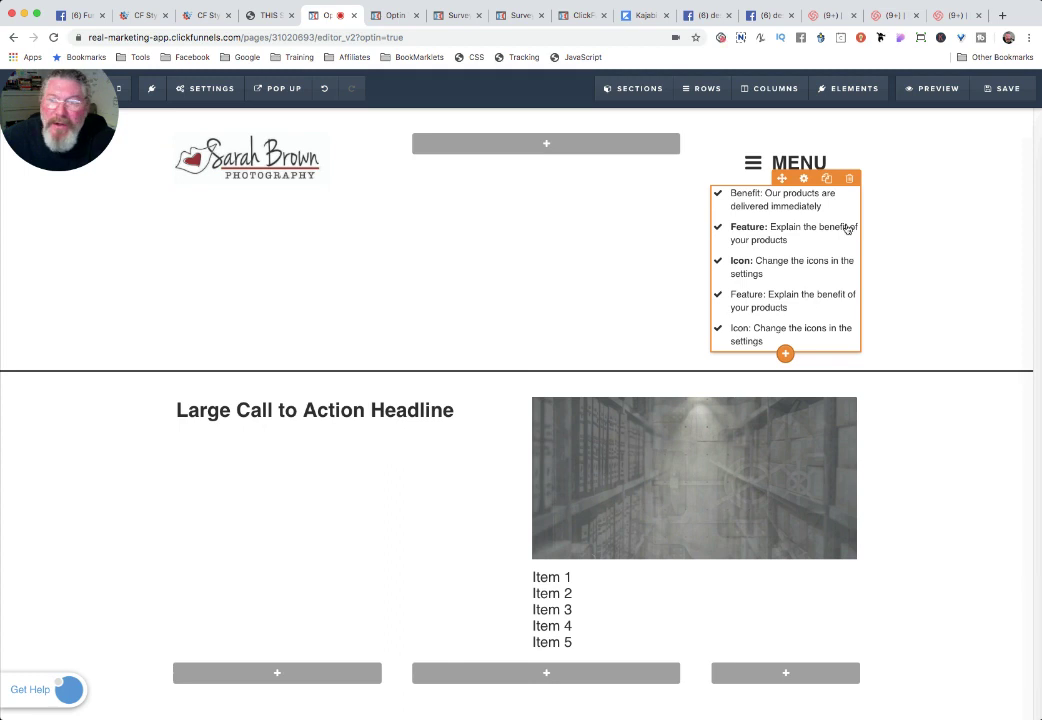
Examine which icons are assigned to the header bullet list's items in its advanced style settings.
left_click(803, 180)
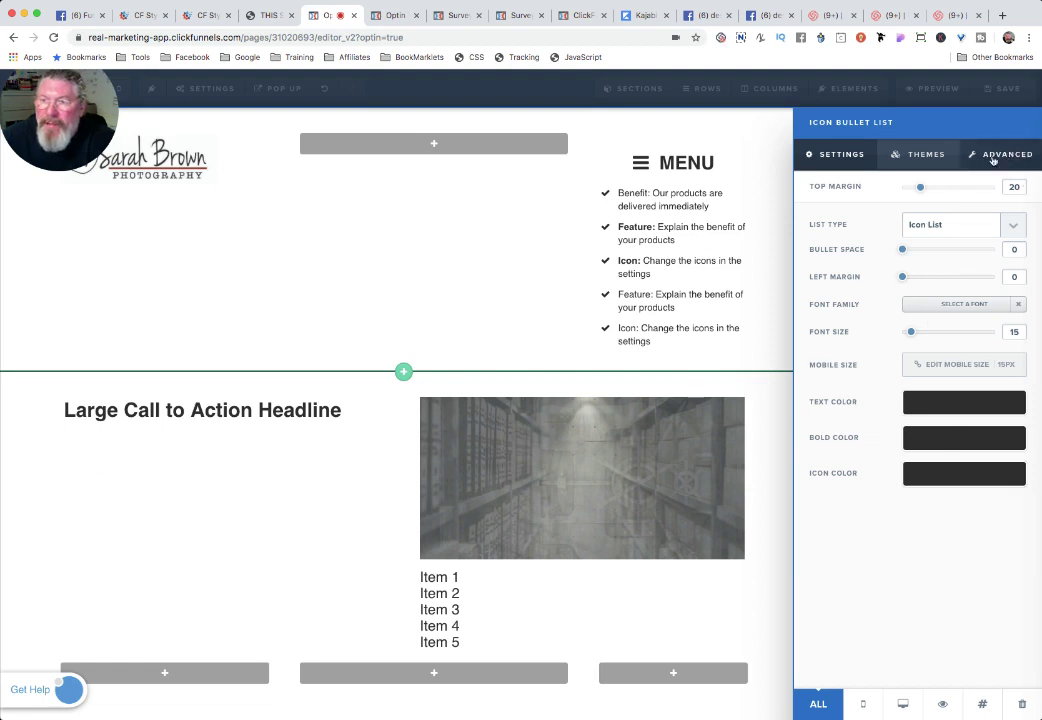
left_click(994, 157)
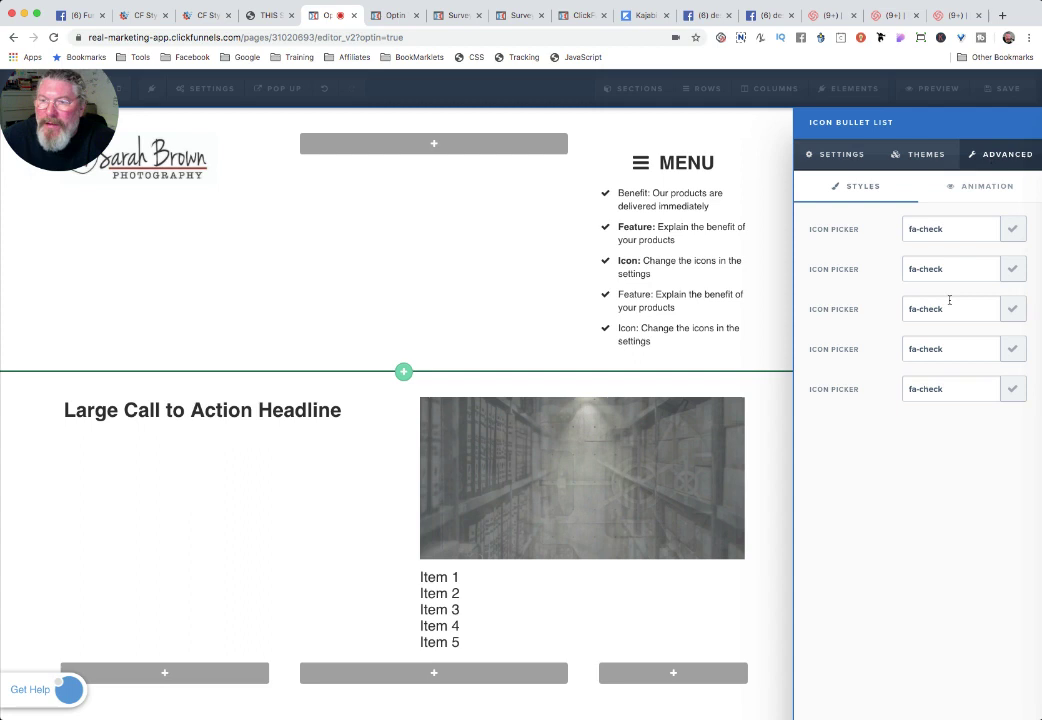
left_click(840, 155)
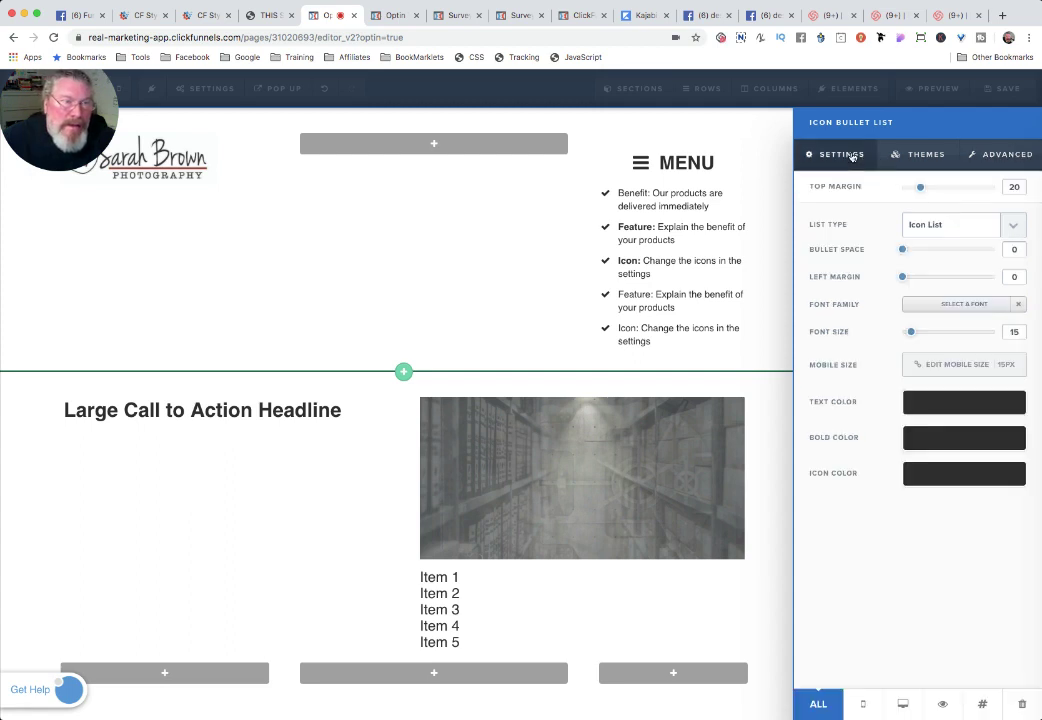
Try the Ordered List type on the header bullet list and restore it to Icon List.
left_click(920, 230)
left_click(943, 245)
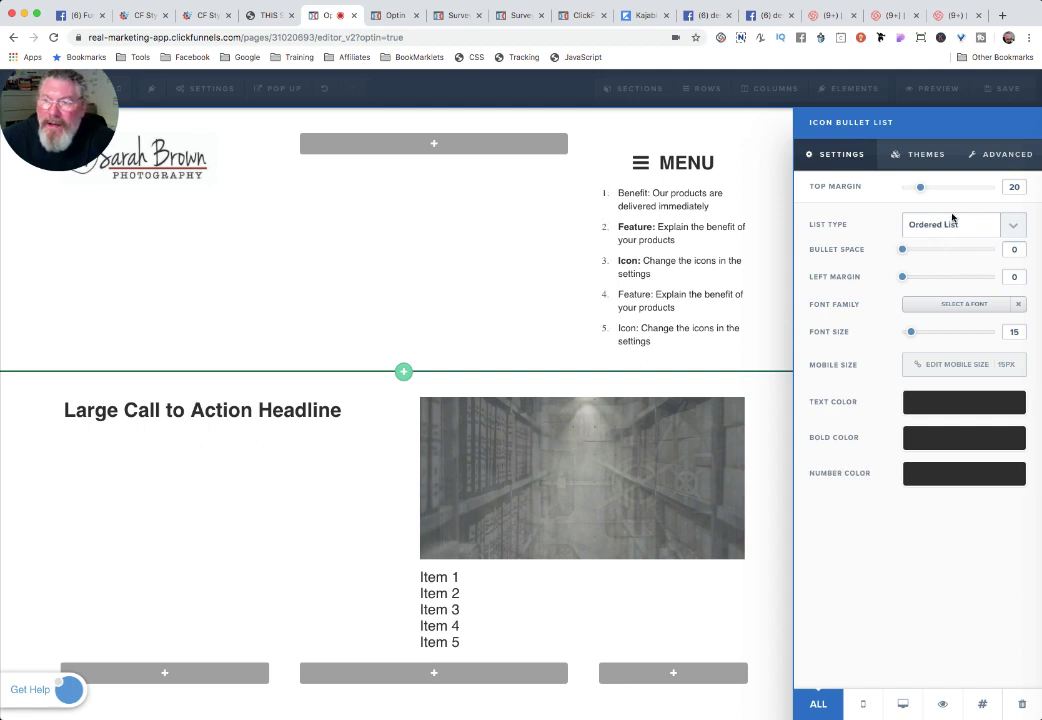
left_click(951, 224)
left_click(945, 209)
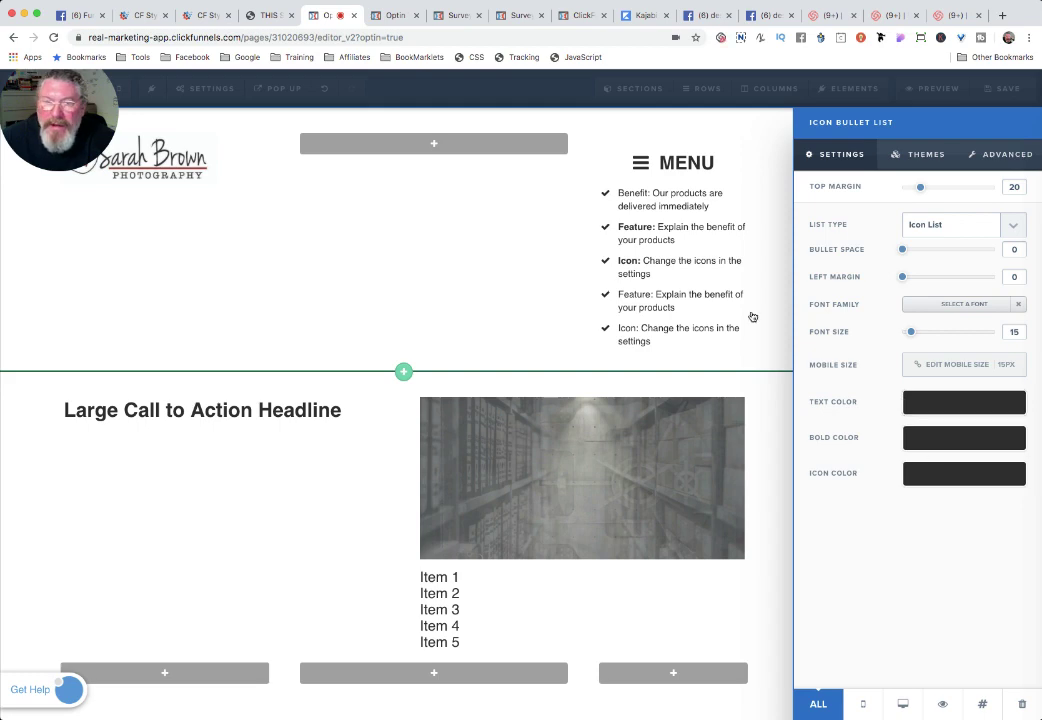
left_click(500, 261)
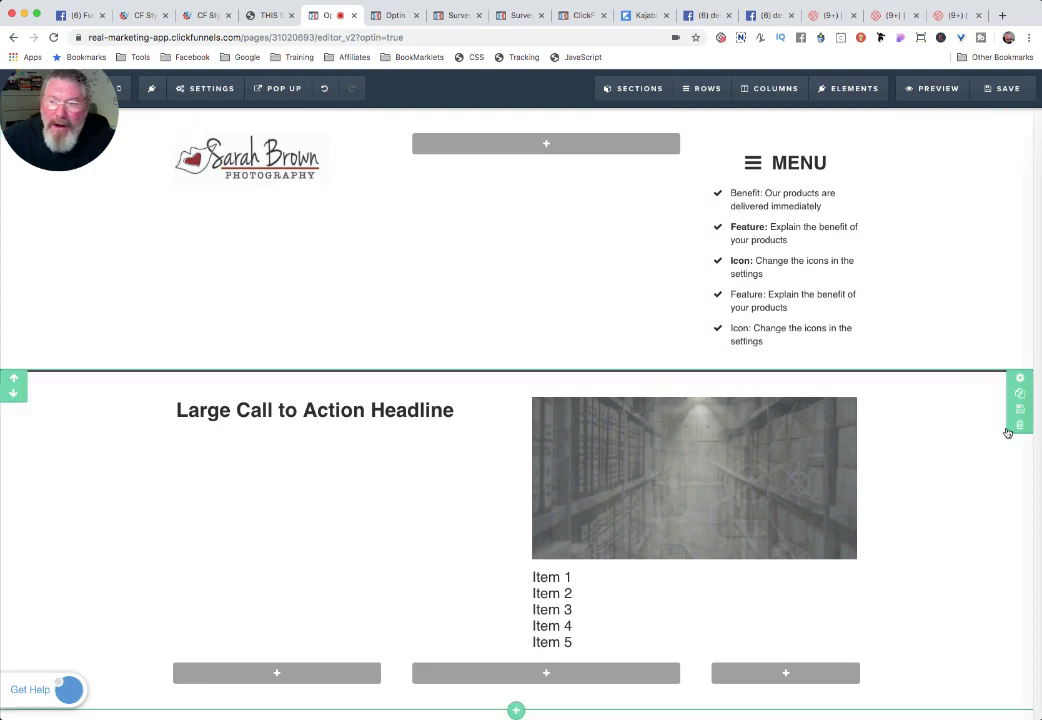
Look up the CSS ID selector of the section below the header and locate its #section--64523 rule in the custom CSS.
left_click(1022, 380)
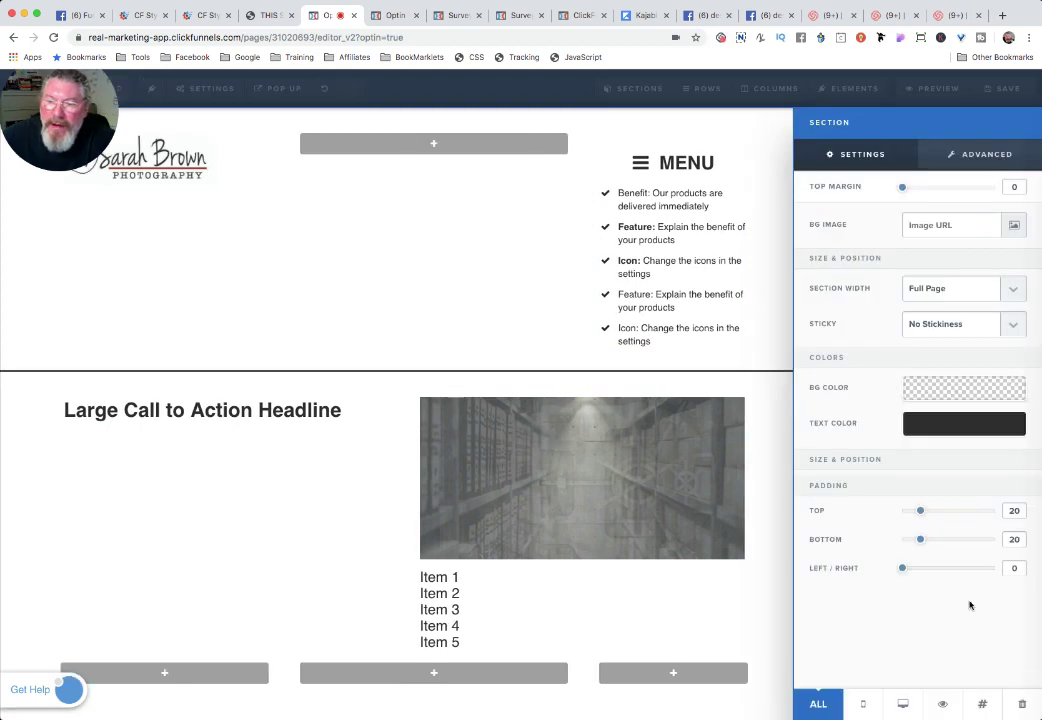
left_click(984, 706)
left_click_drag(459, 287, 304, 279)
left_click(304, 279)
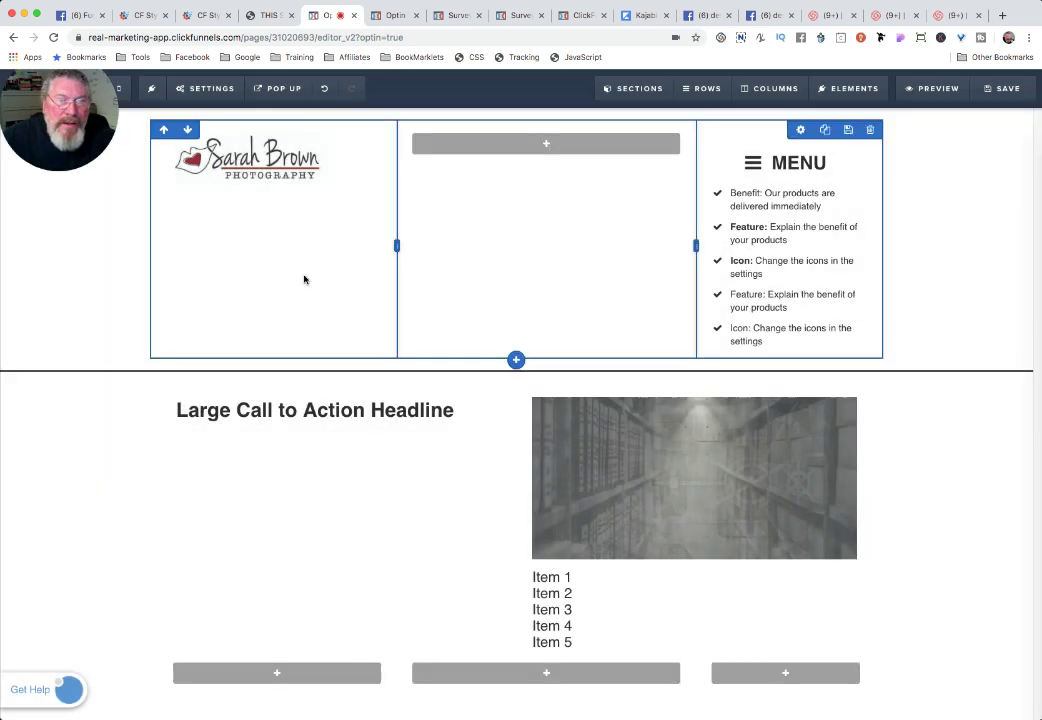
left_click(474, 58)
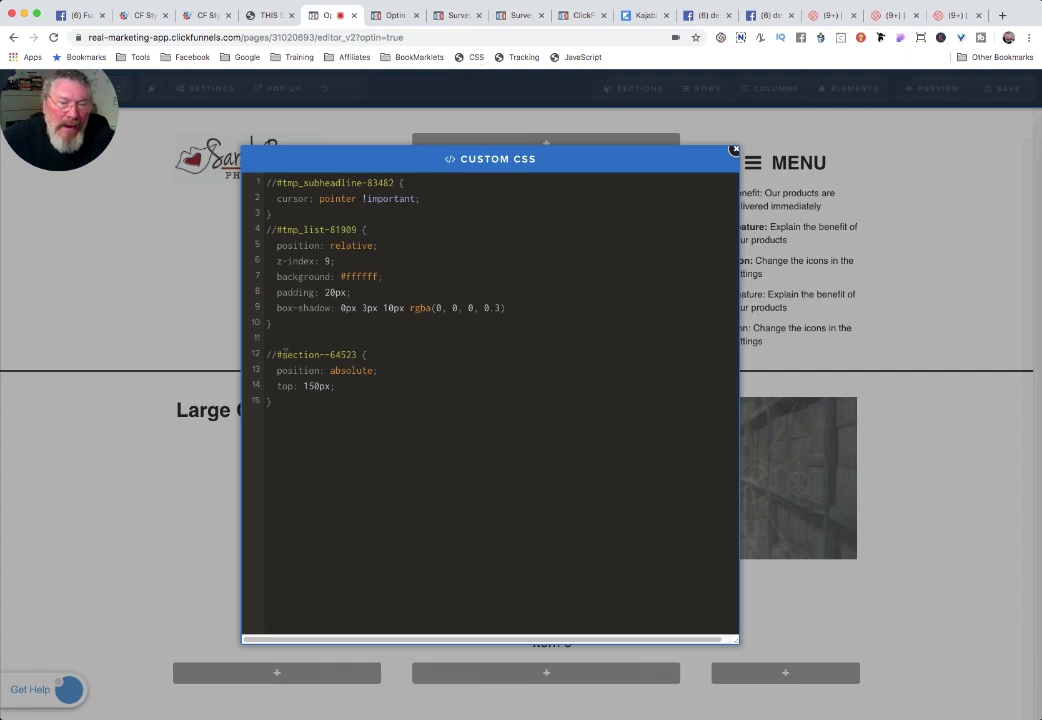
left_click_drag(277, 354, 357, 354)
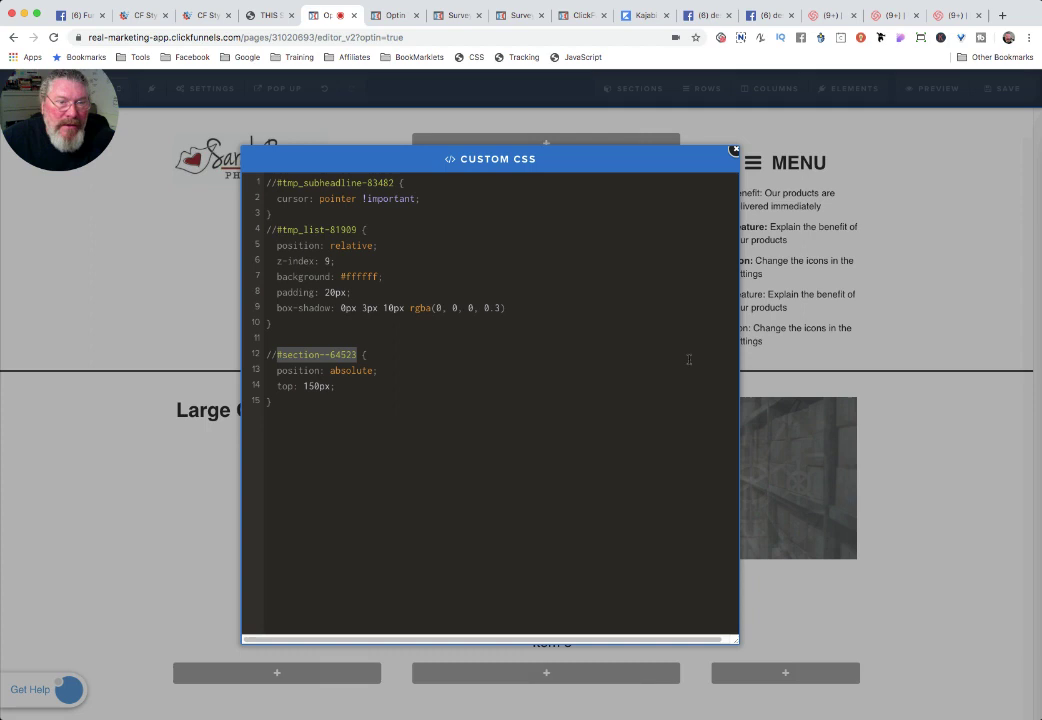
Try enabling the #section--64523 rule in the custom CSS and comment it out again.
left_click(277, 354)
key("BackSpace")
key("BackSpace")
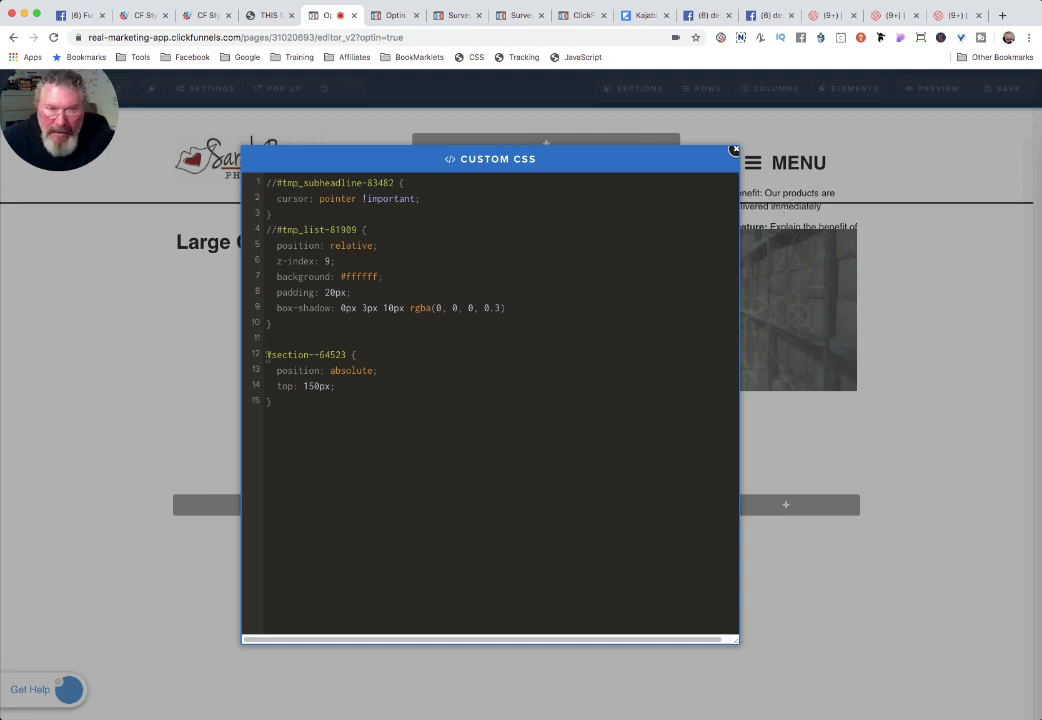
type("//")
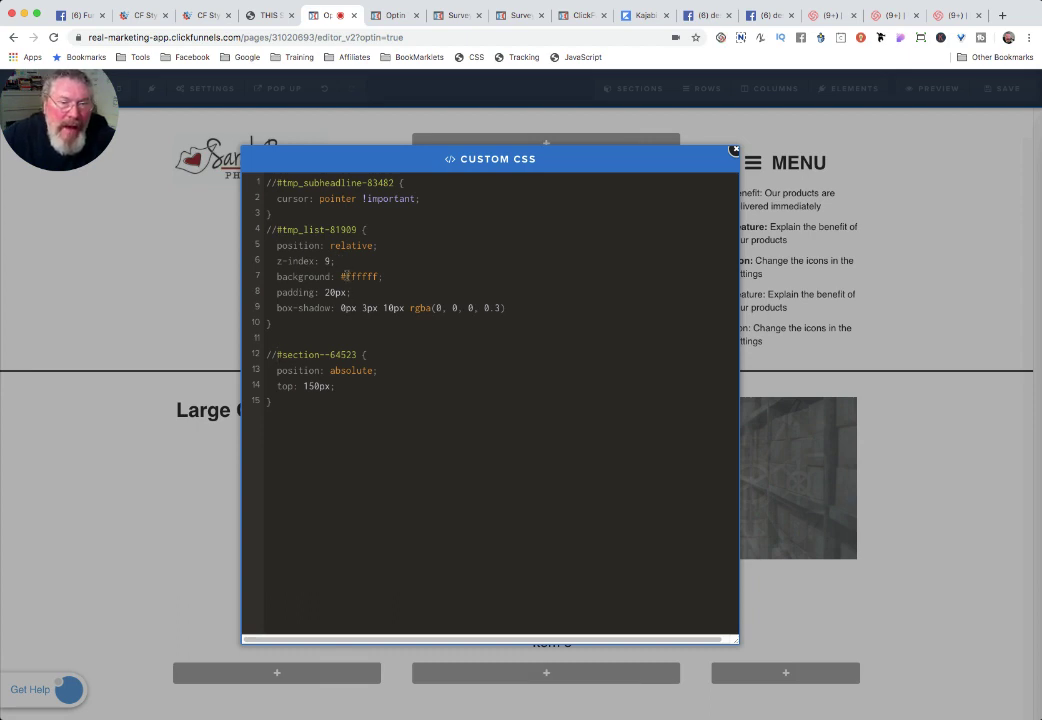
Enable the #tmp_list-81909 and #tmp_subheadline-83482 rules in the custom CSS by removing the // in front of each selector.
left_click_drag(344, 276, 517, 308)
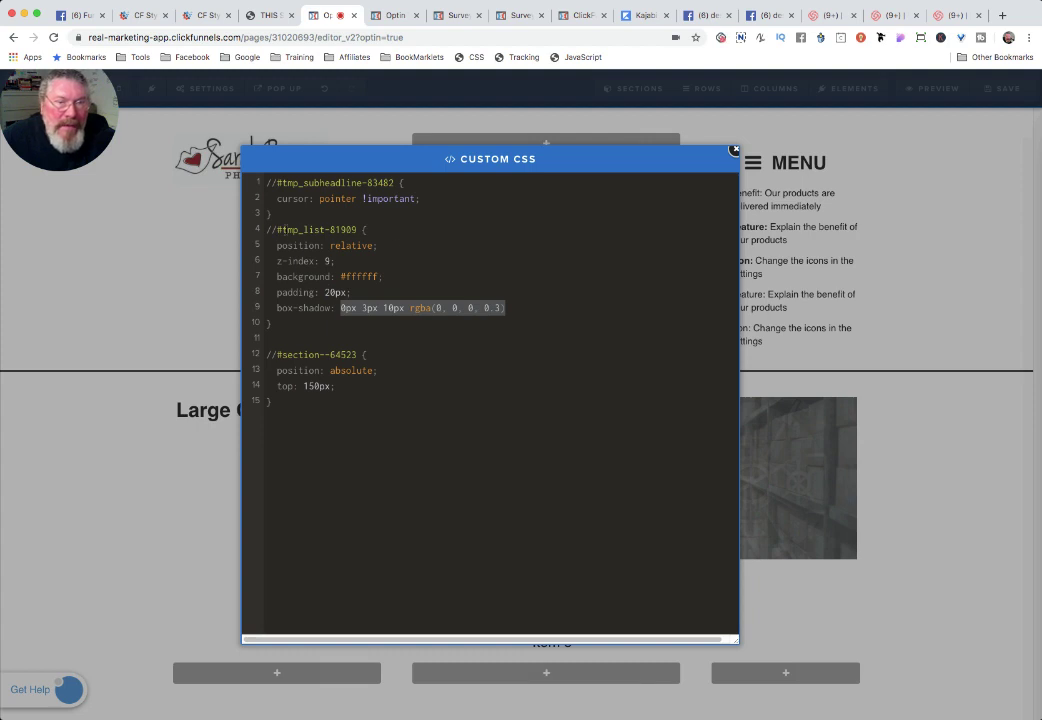
left_click(276, 230)
key("BackSpace")
key("BackSpace")
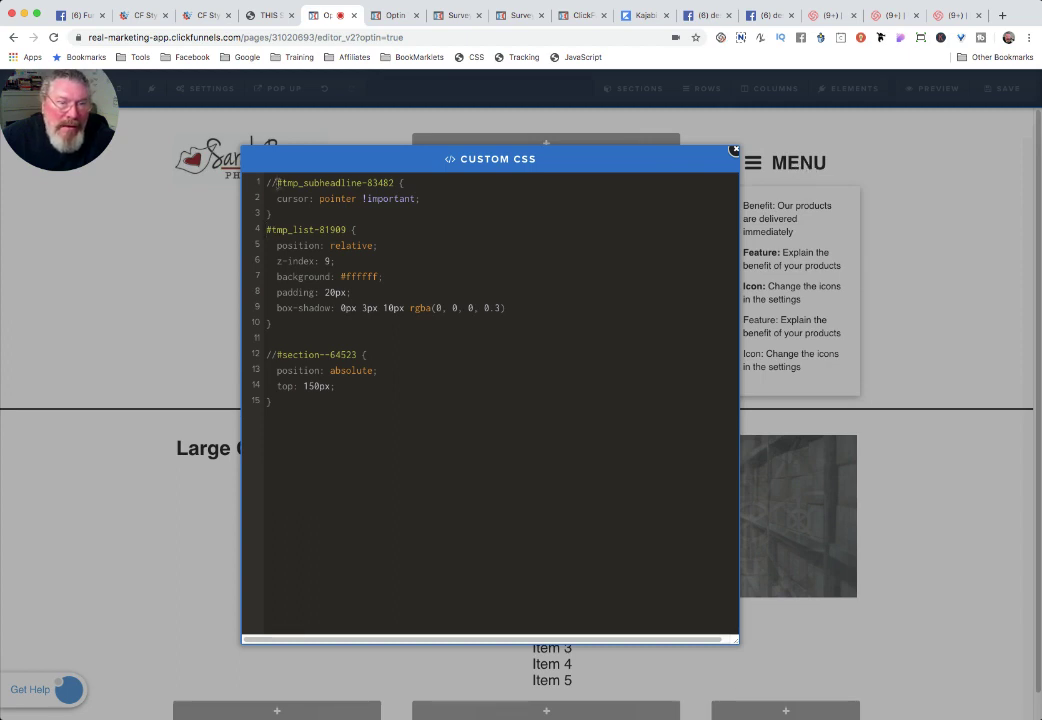
left_click(276, 183)
key("BackSpace")
key("BackSpace")
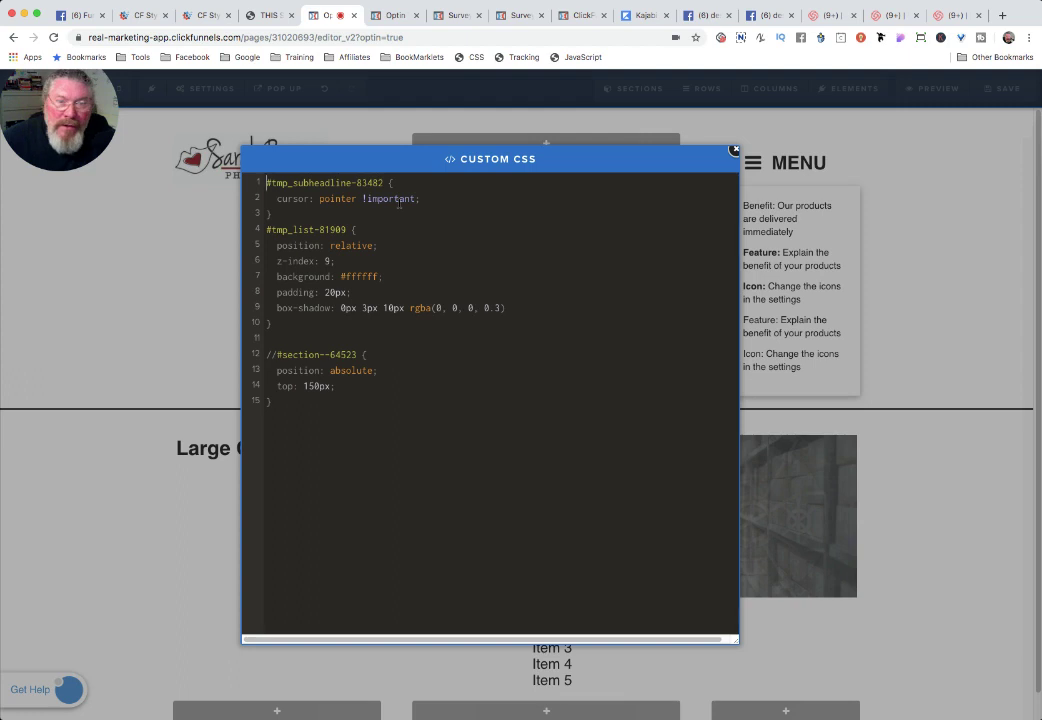
left_click(912, 202)
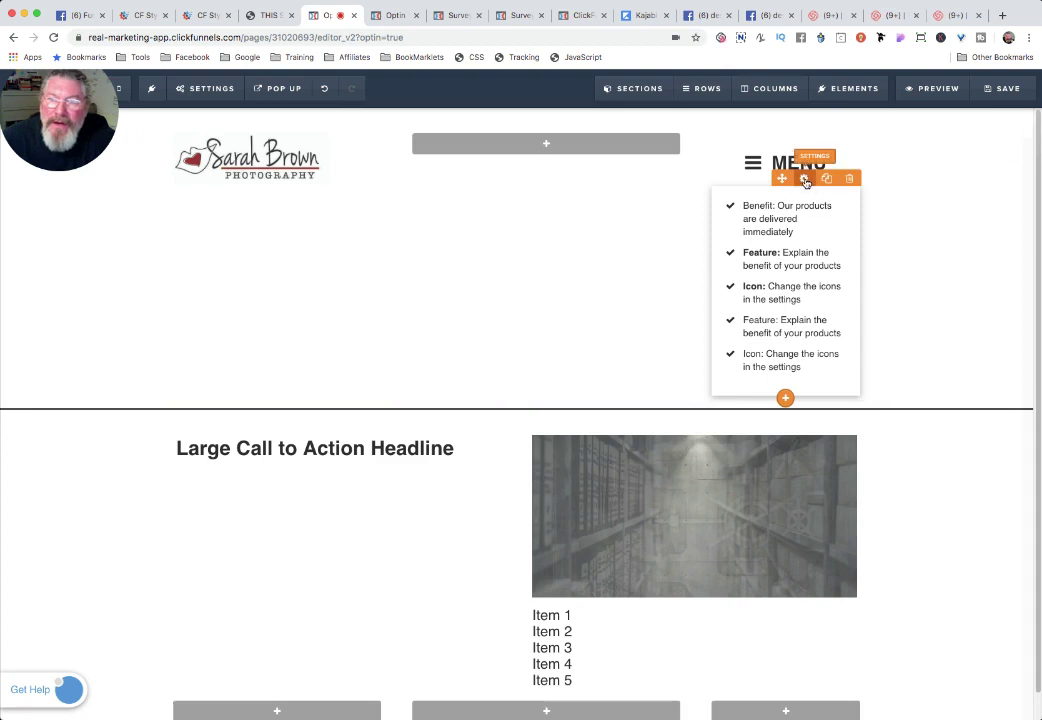
Review the bullet list's settings and the sub-headline and list selectors in the footer tracking code's click script.
left_click(805, 180)
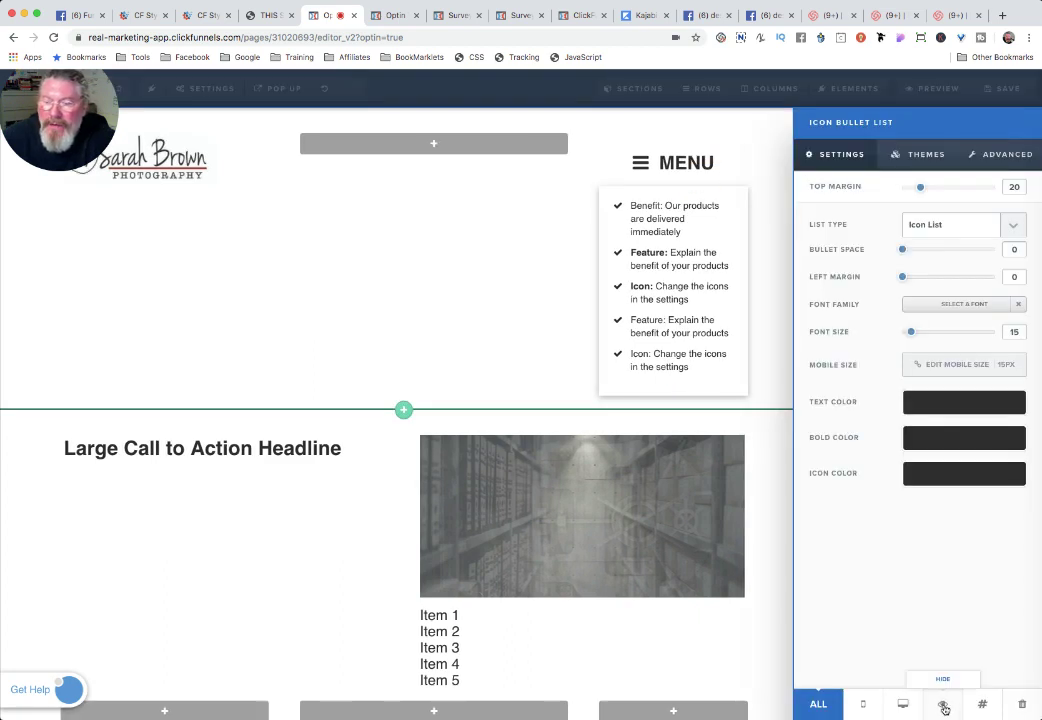
left_click(376, 321)
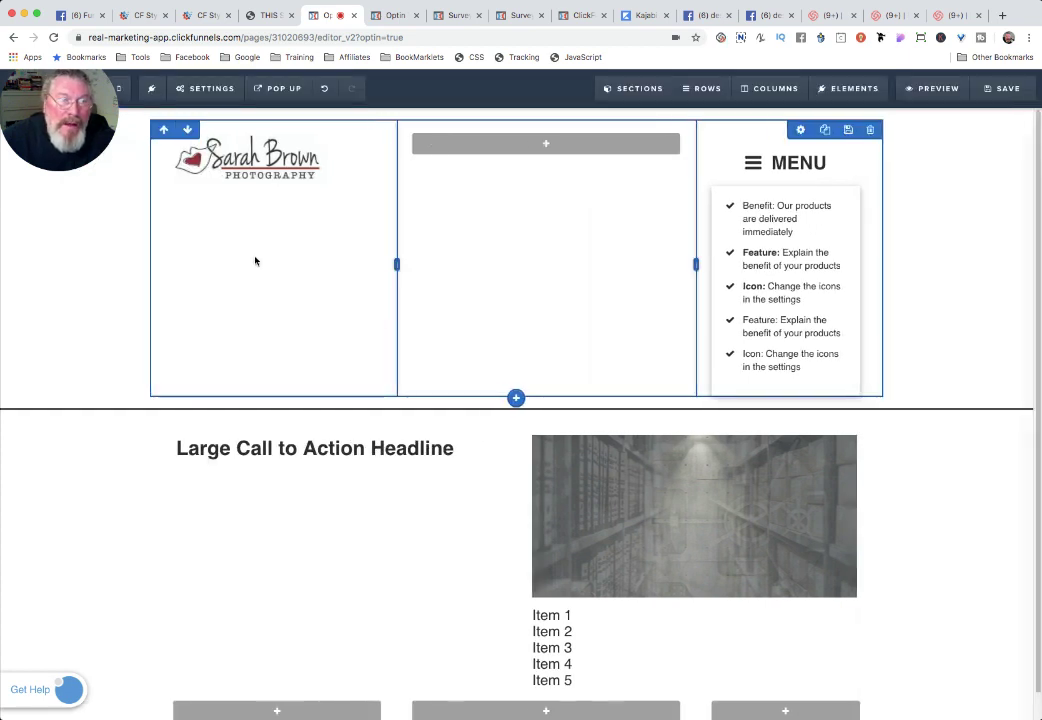
left_click(520, 59)
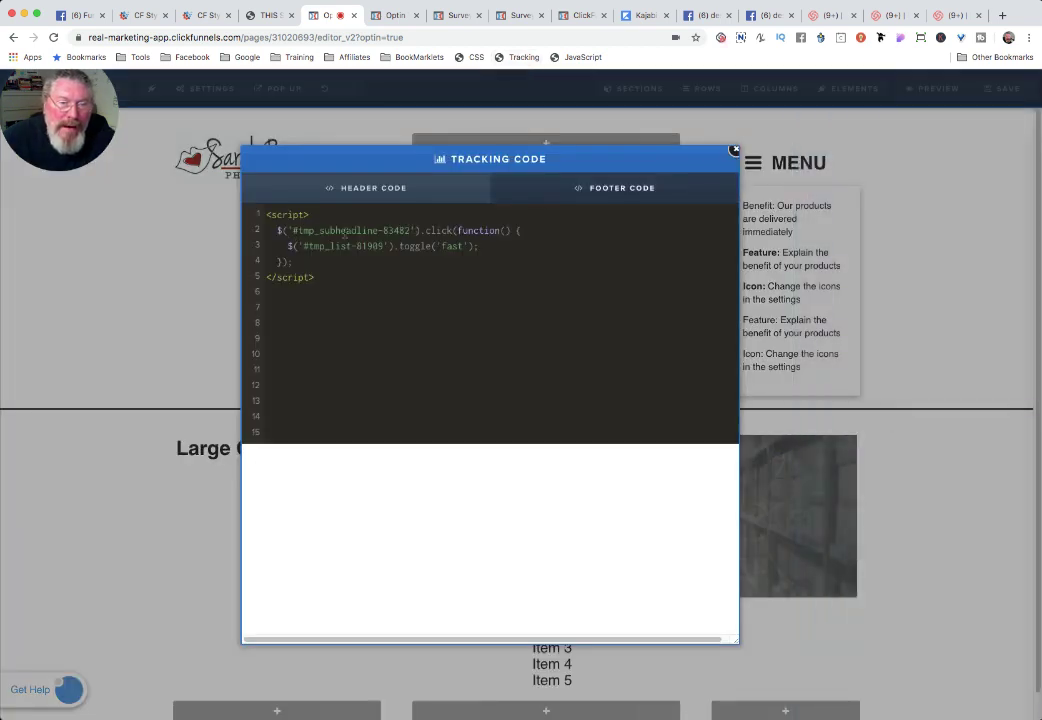
left_click_drag(293, 231, 411, 231)
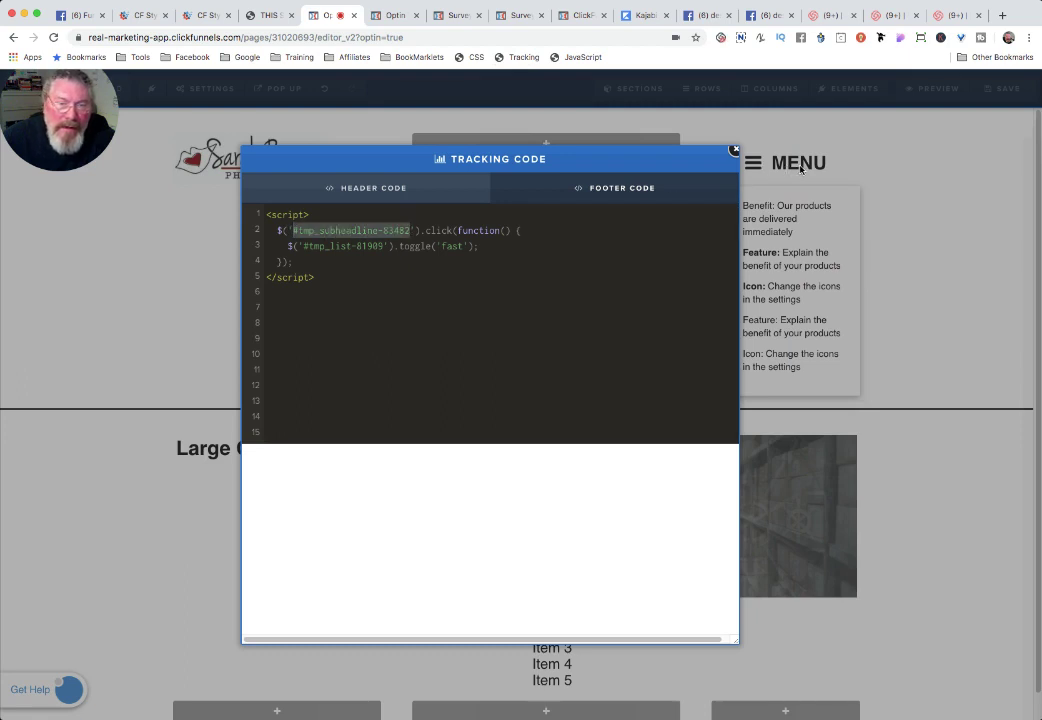
left_click_drag(301, 246, 385, 246)
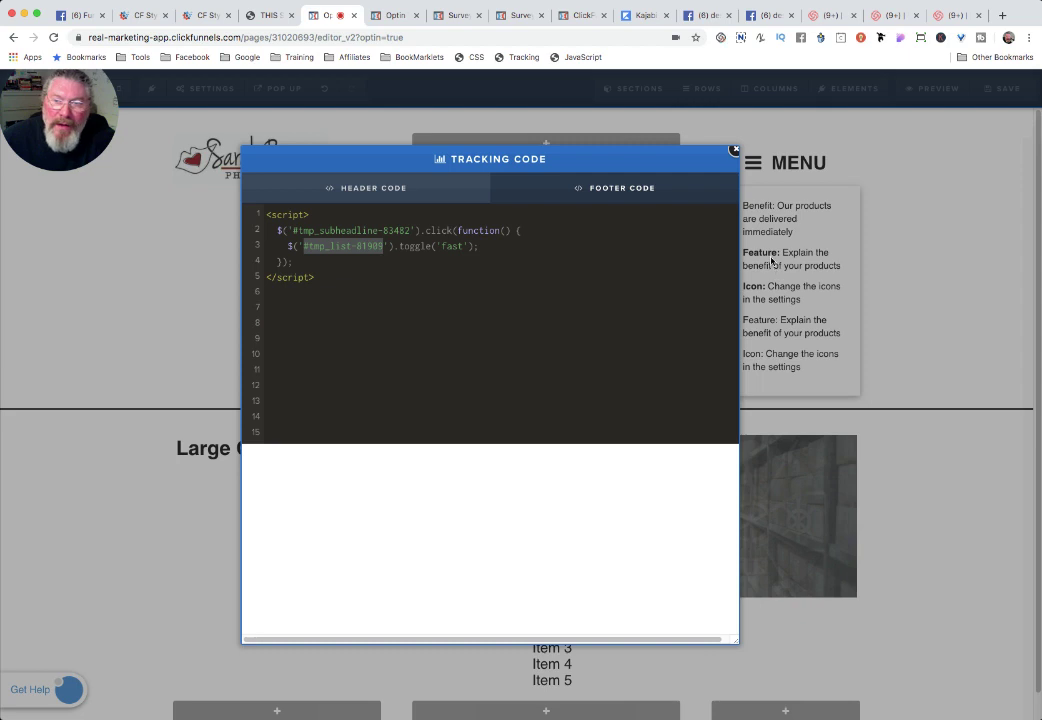
left_click(875, 159)
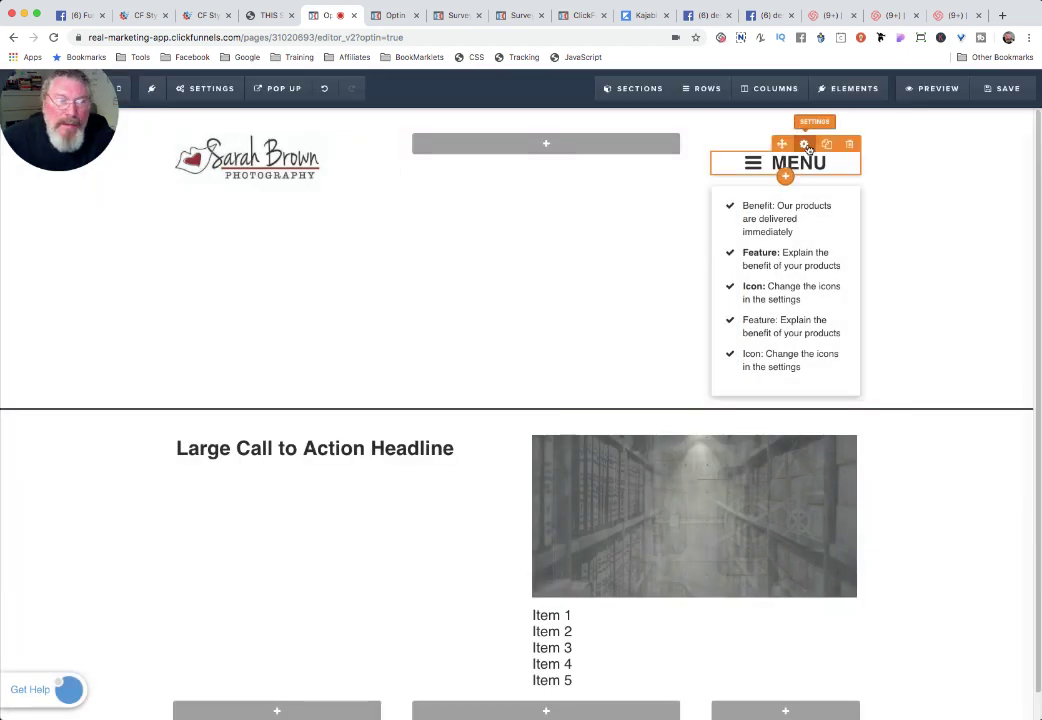
Check the MENU sub-headline's CSS ID selector against the one used for the click function in the footer tracking code.
left_click(806, 145)
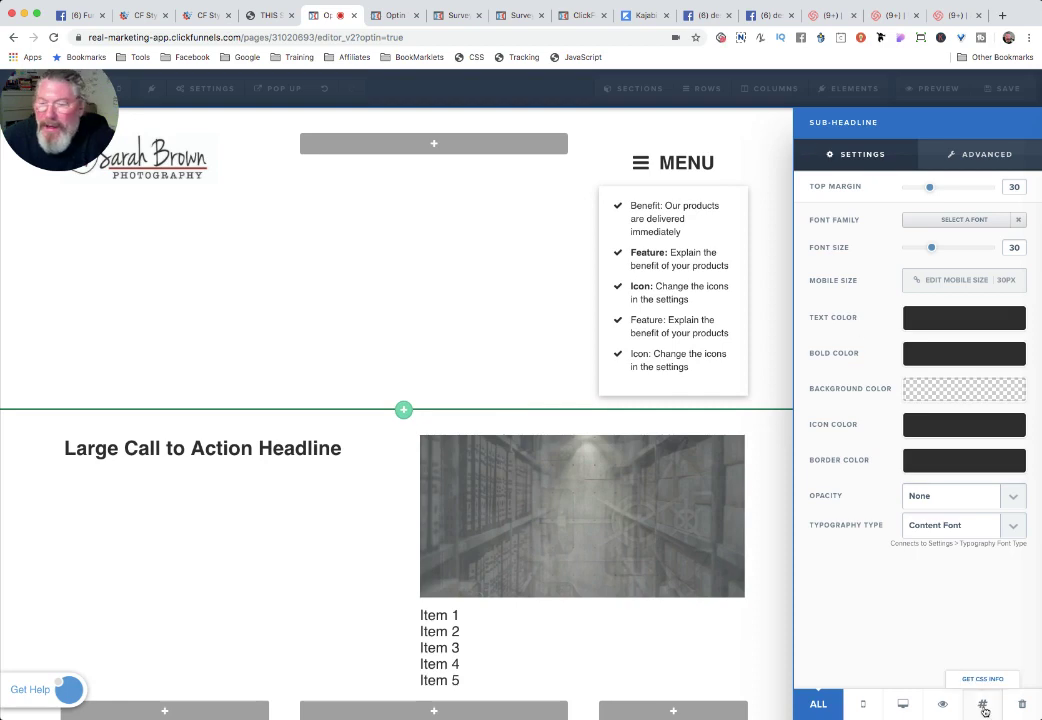
left_click(982, 704)
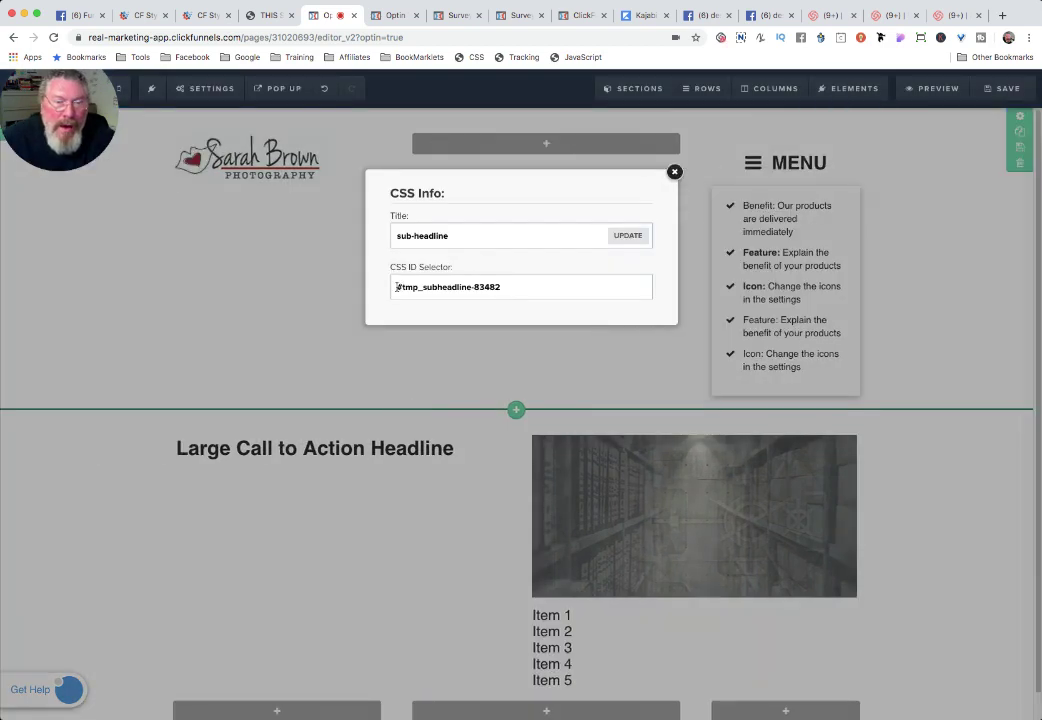
left_click_drag(397, 287, 534, 283)
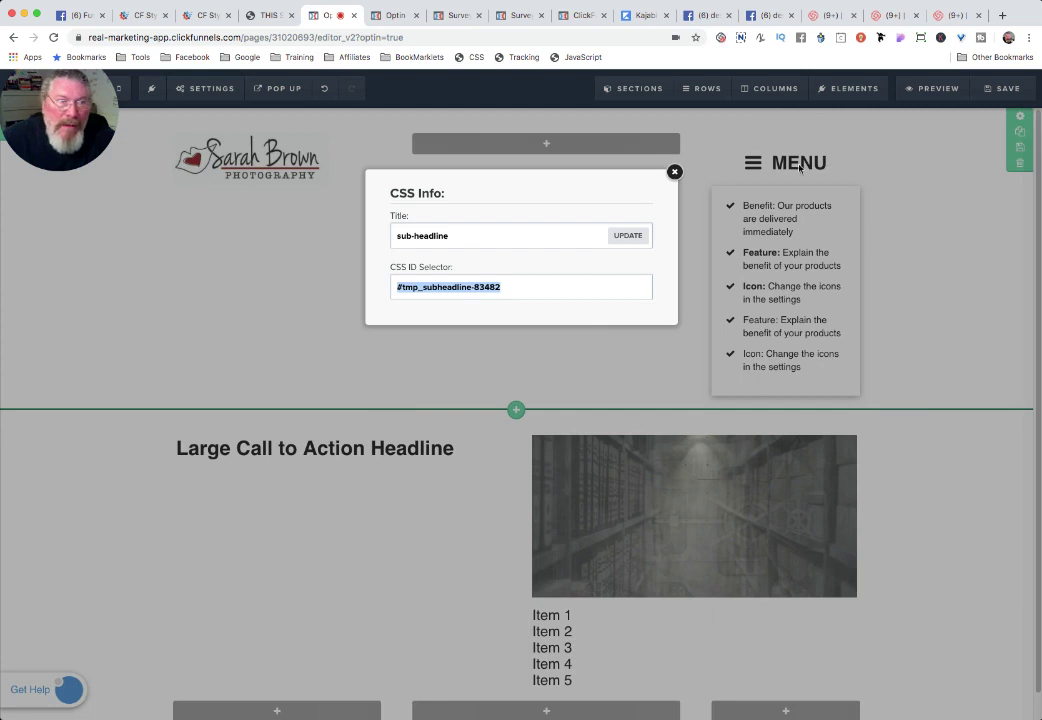
left_click(524, 57)
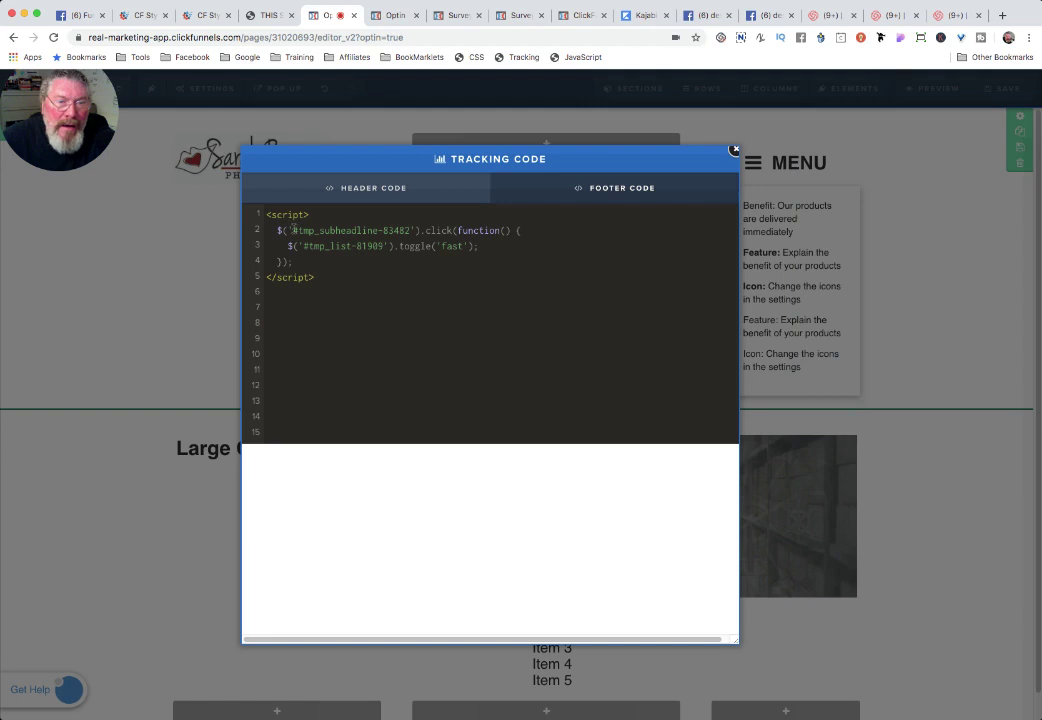
left_click_drag(293, 229, 413, 229)
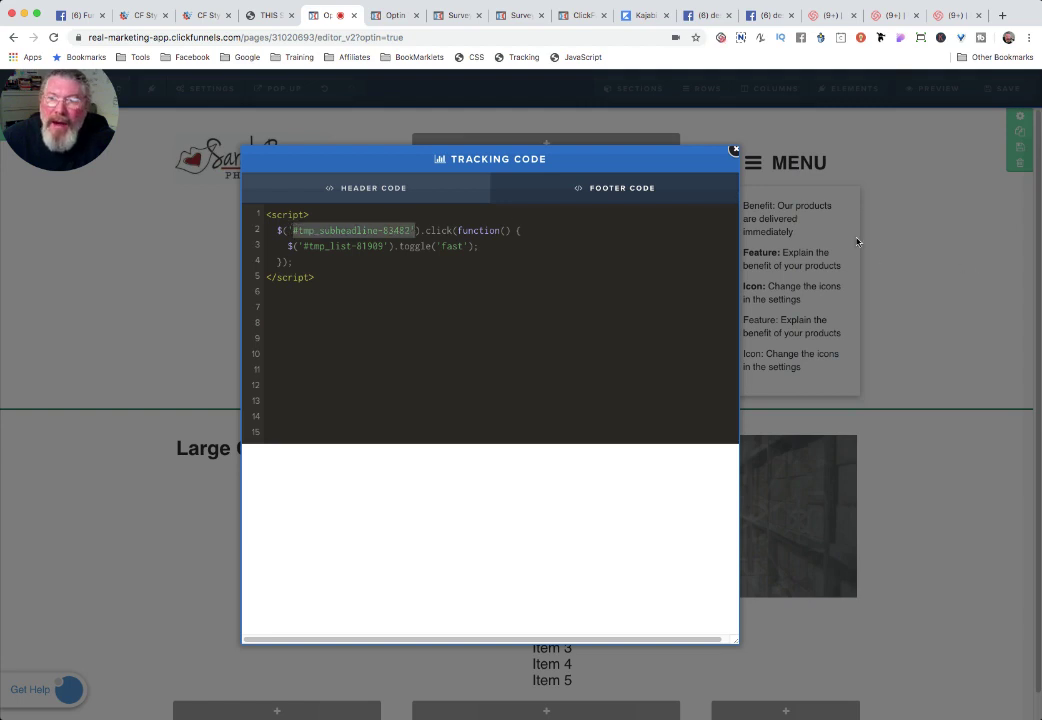
left_click(800, 239)
left_click(935, 230)
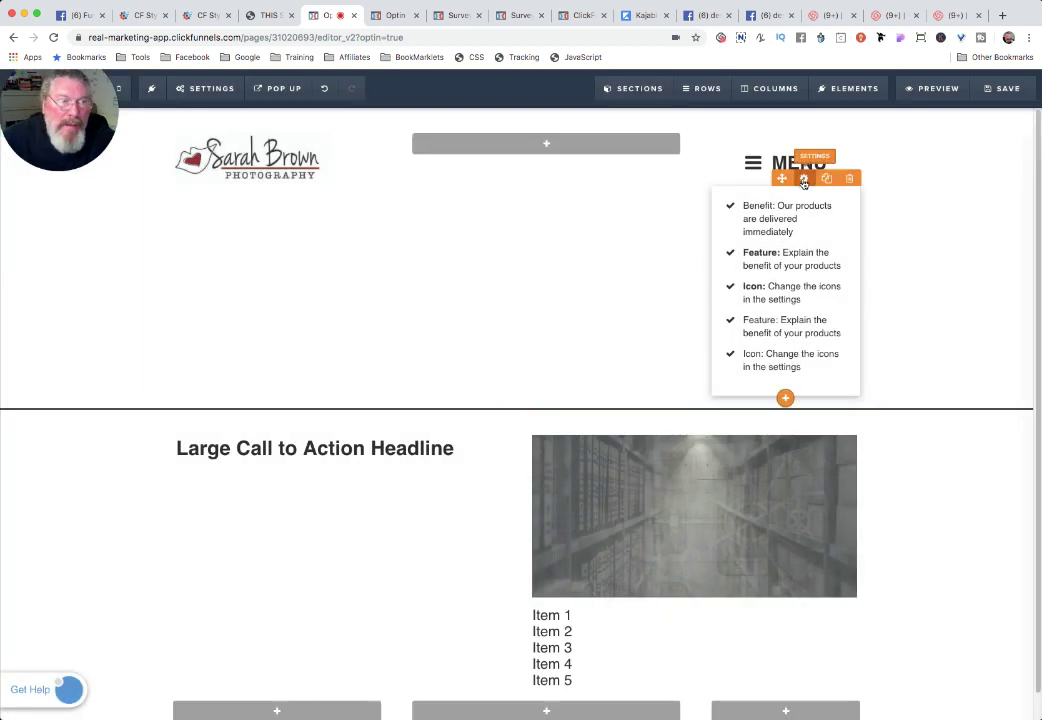
Check the header bullet list's CSS ID selector against the footer script's toggle line and examine its 'fast' option.
left_click(804, 180)
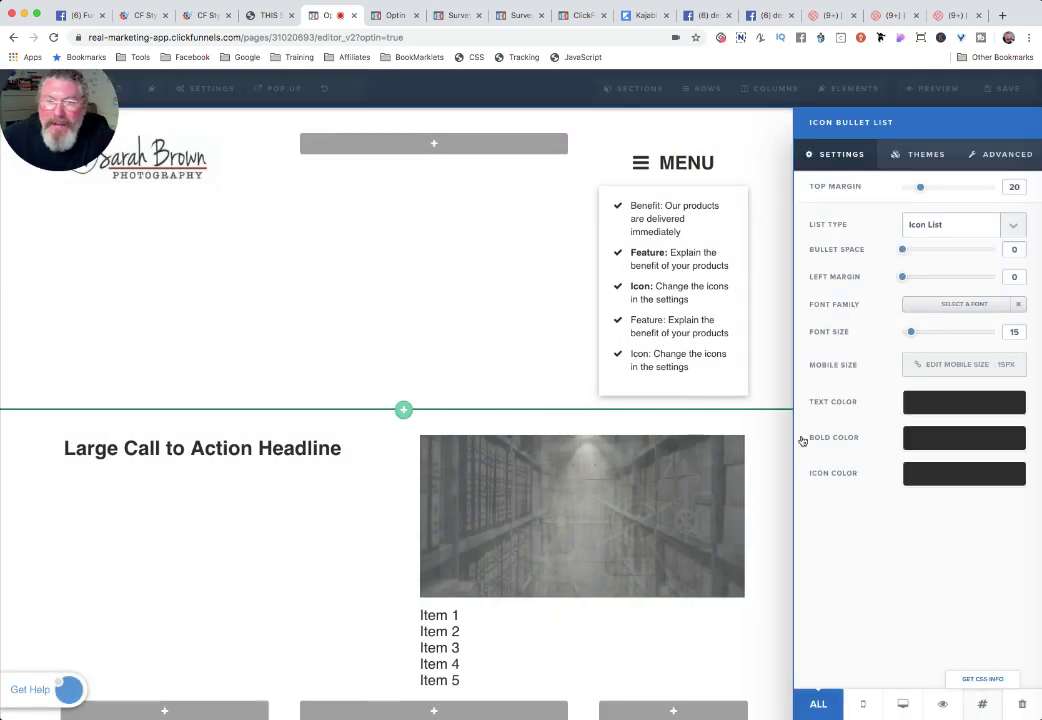
left_click(982, 679)
triple_click(477, 288)
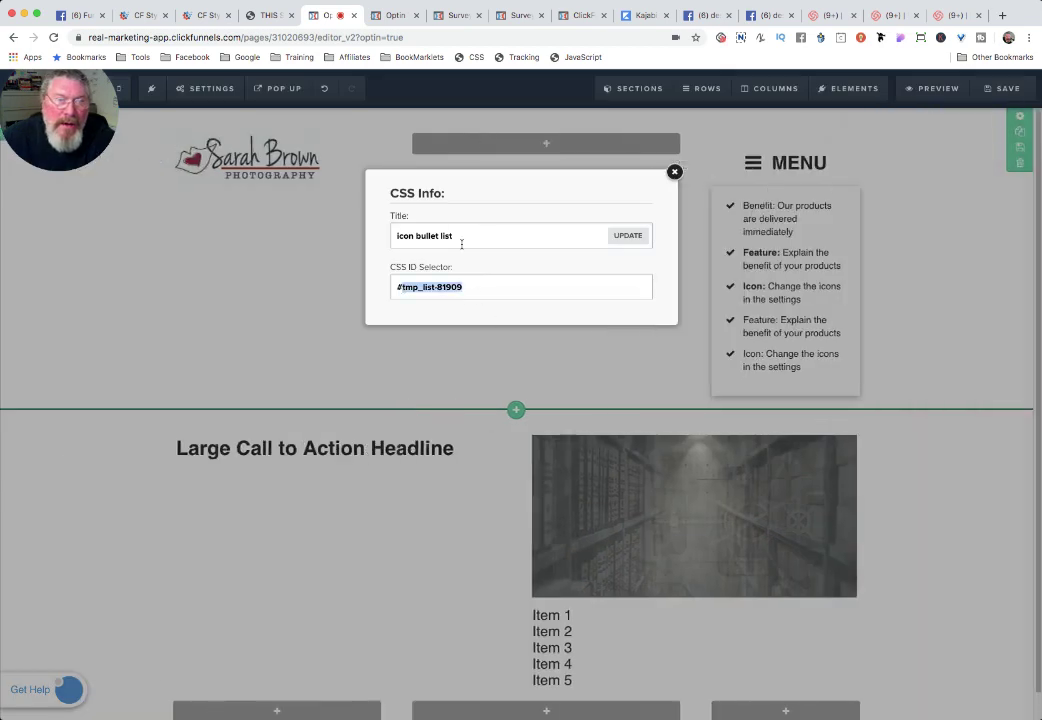
left_click(500, 59)
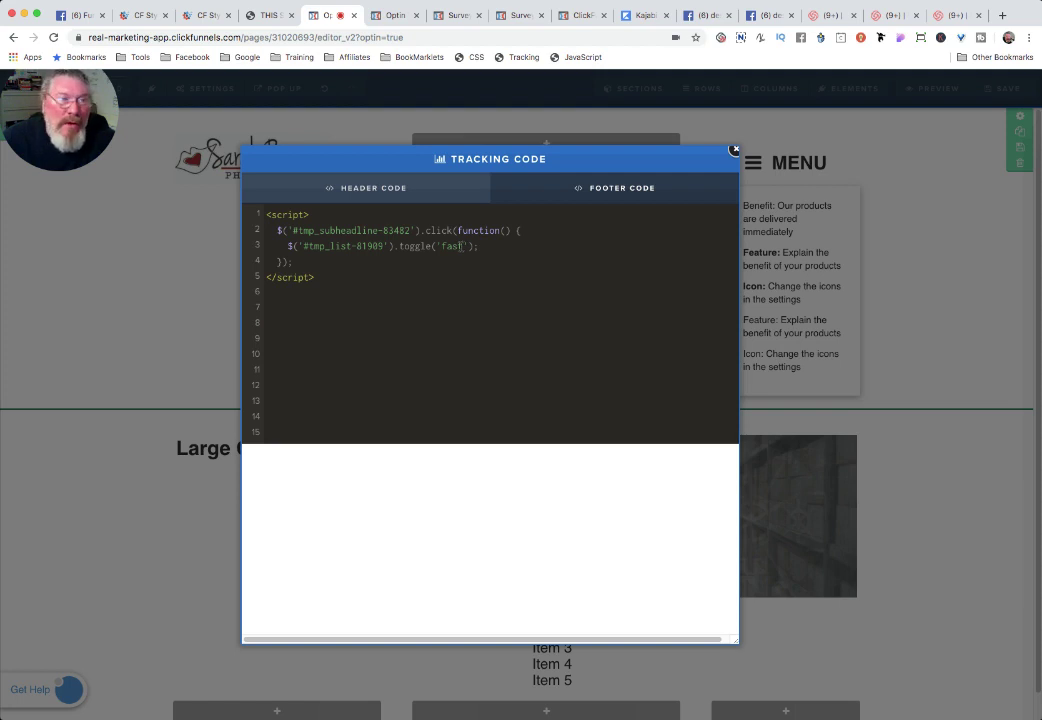
type("t")
left_click_drag(435, 246, 468, 246)
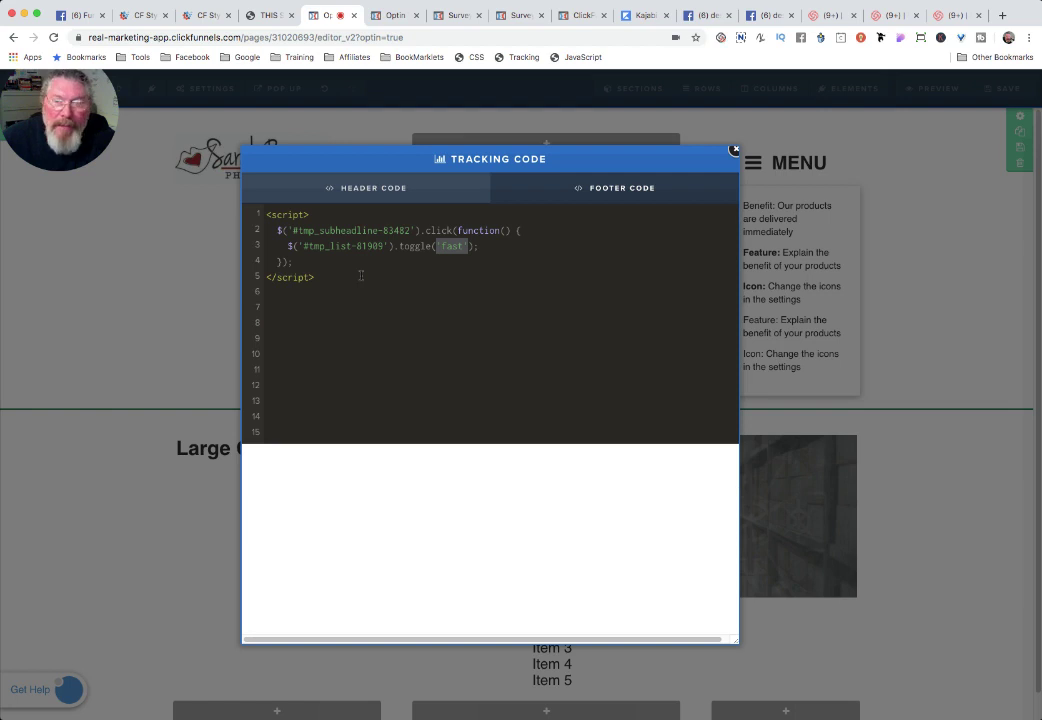
left_click(919, 200)
Hide the header bullet list below the MENU sub-headline.
left_click(870, 213)
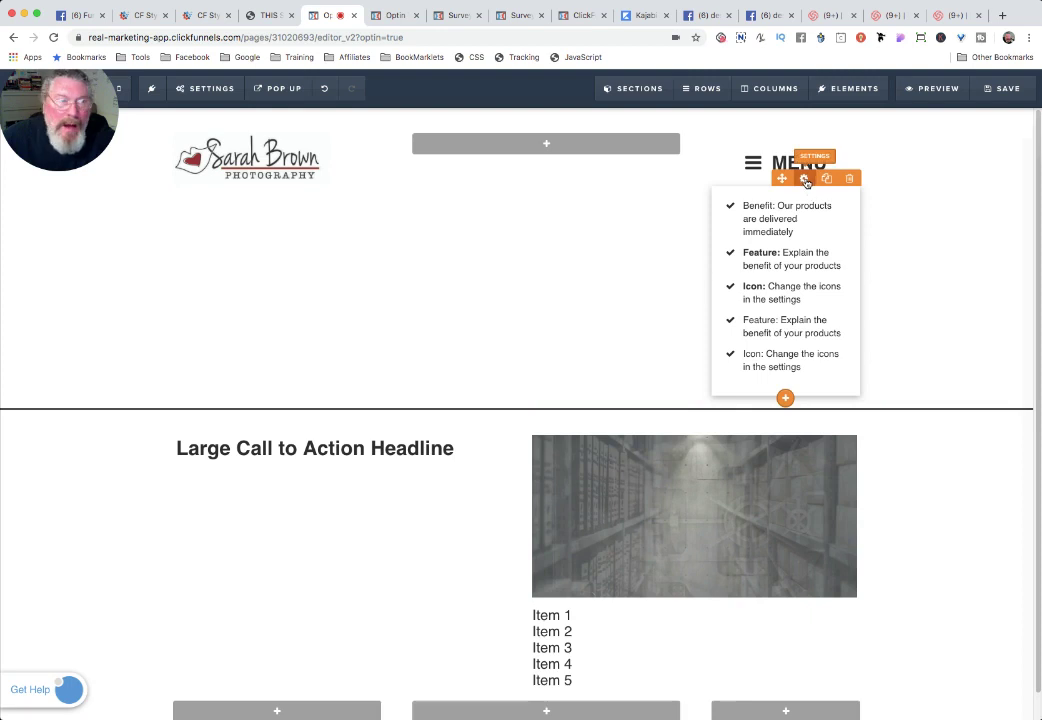
left_click(805, 181)
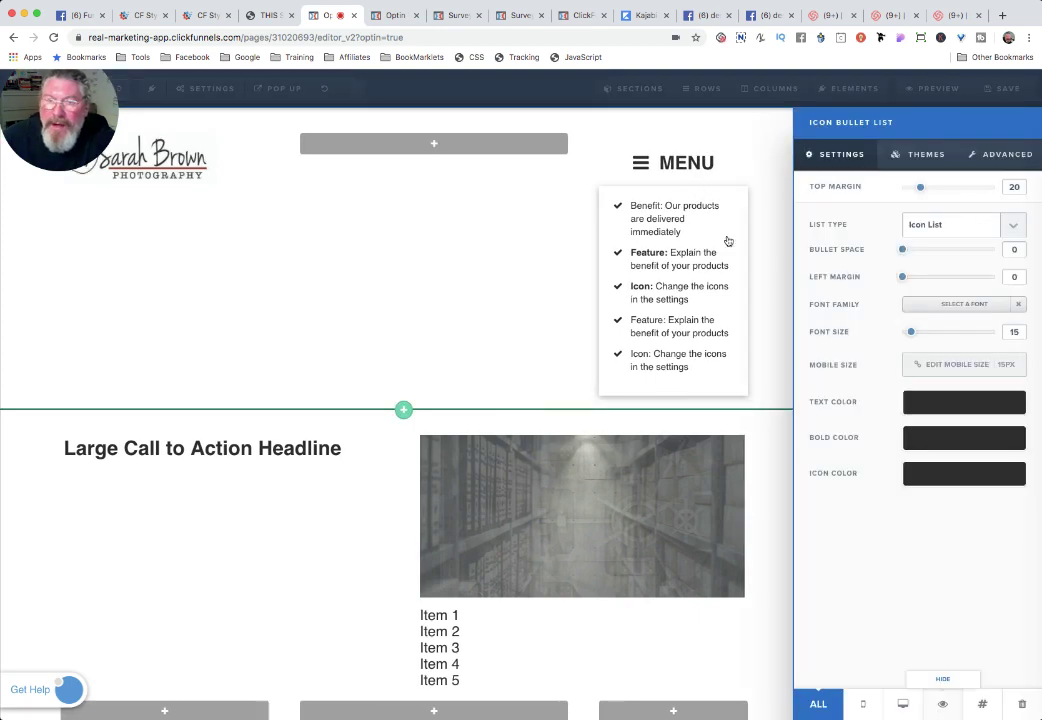
key("Delete")
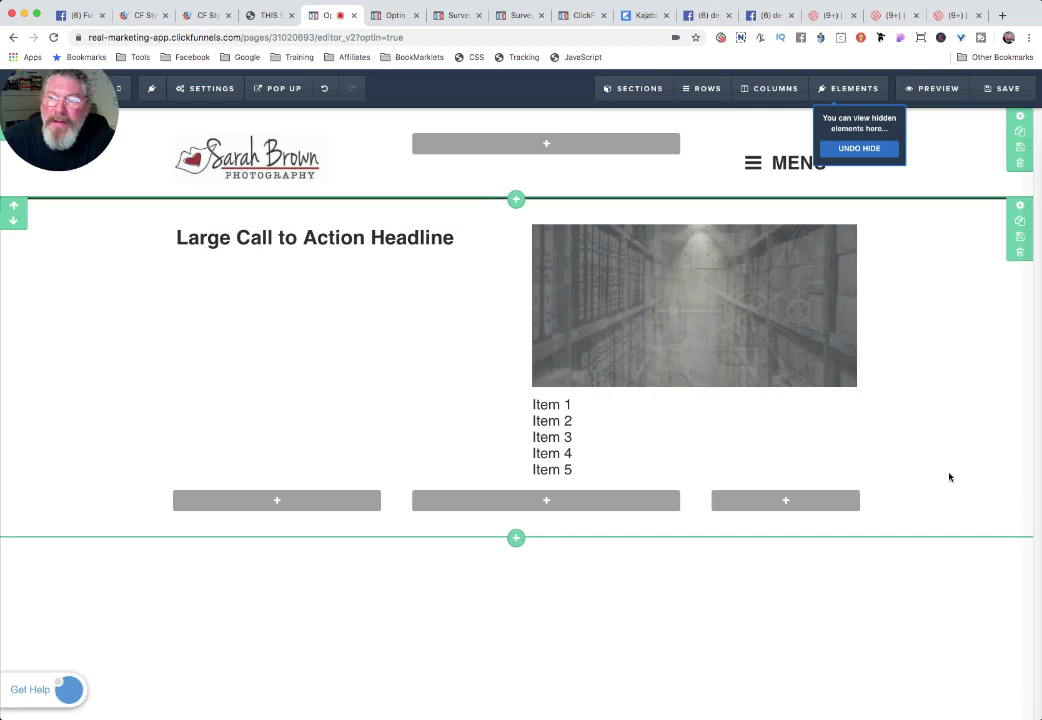
Enable the #section--64523 rule in the custom CSS by removing its leading //, and save the page.
left_click(476, 58)
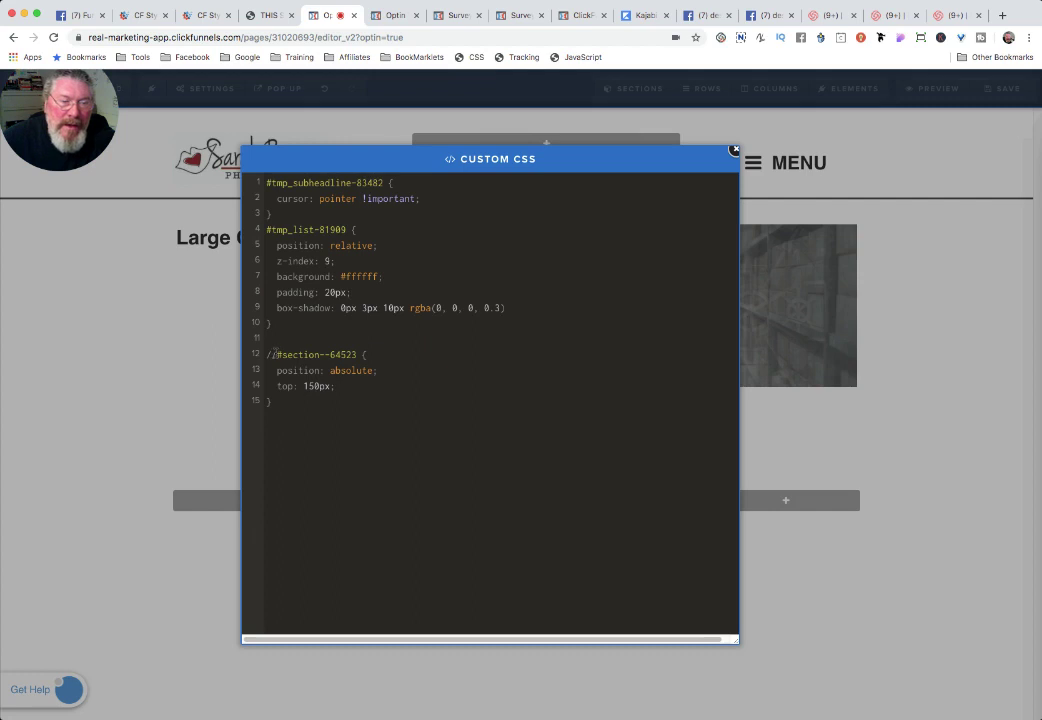
left_click(276, 354)
key("BackSpace")
key("BackSpace")
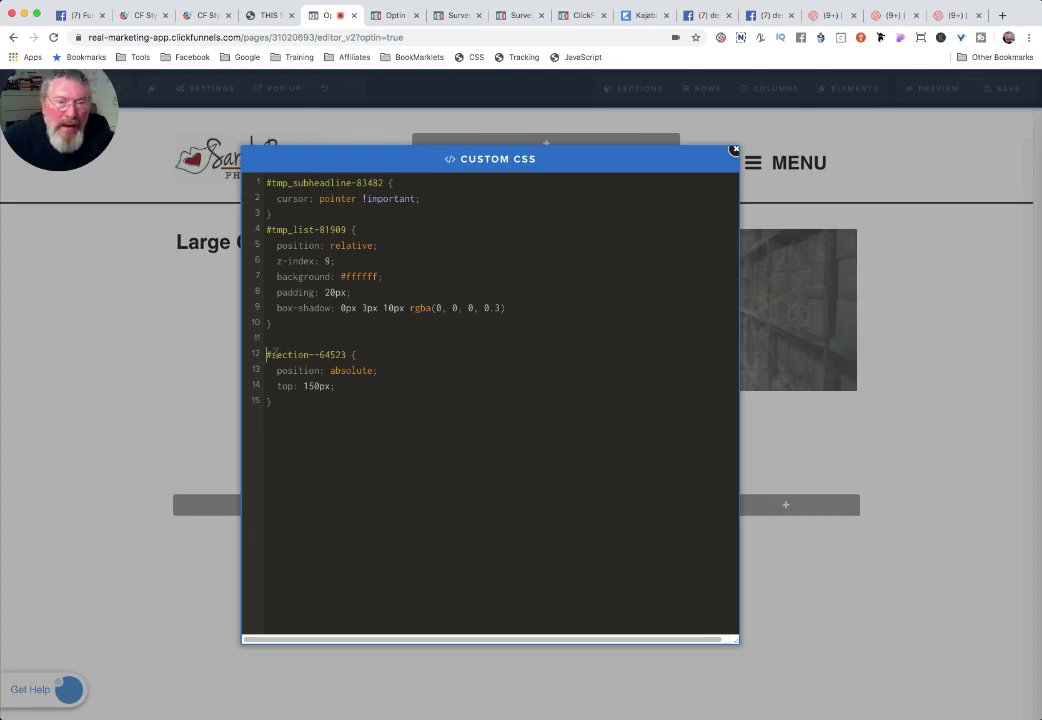
left_click(934, 236)
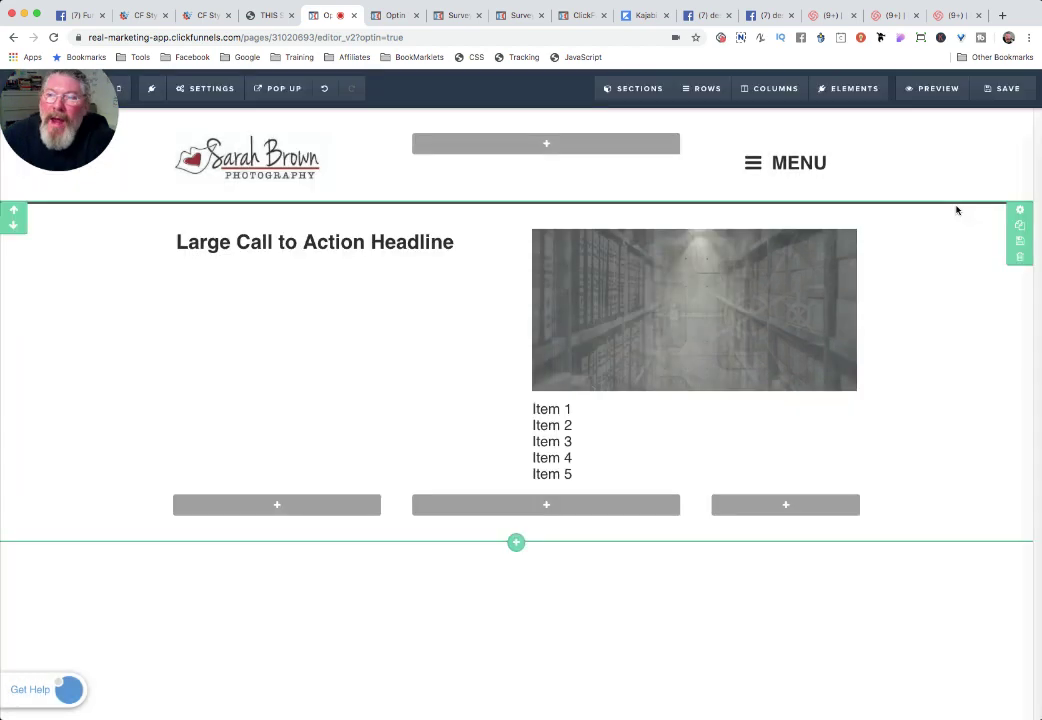
left_click(1005, 90)
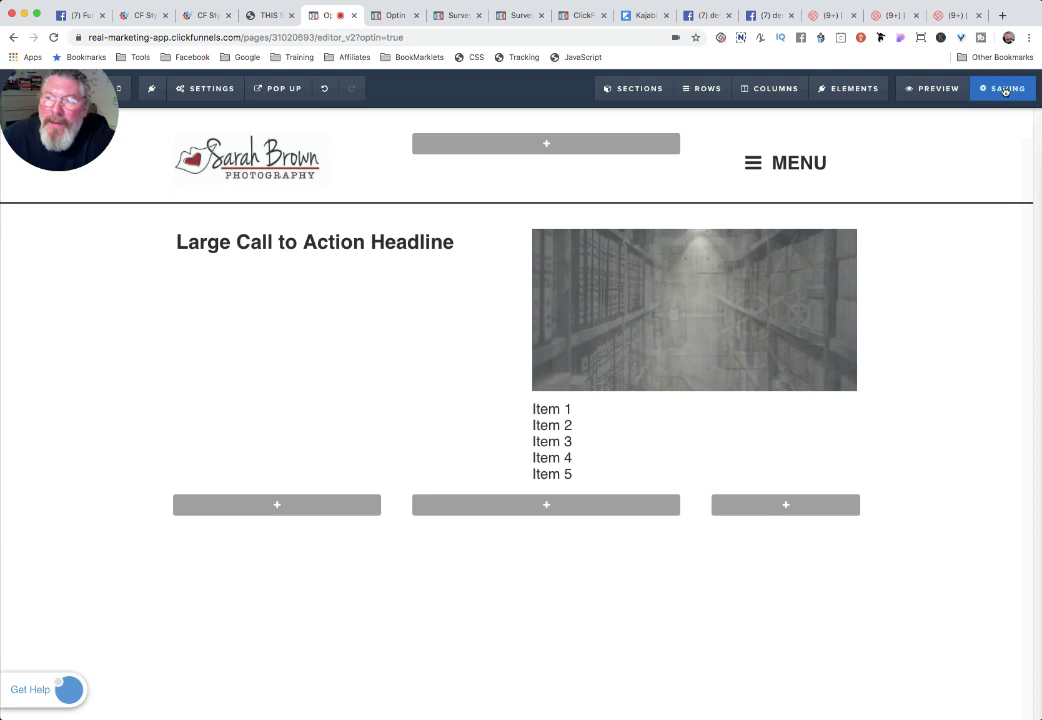
Reload the page preview and test that the MENU sub-headline opens and closes the dropdown list.
left_click(395, 17)
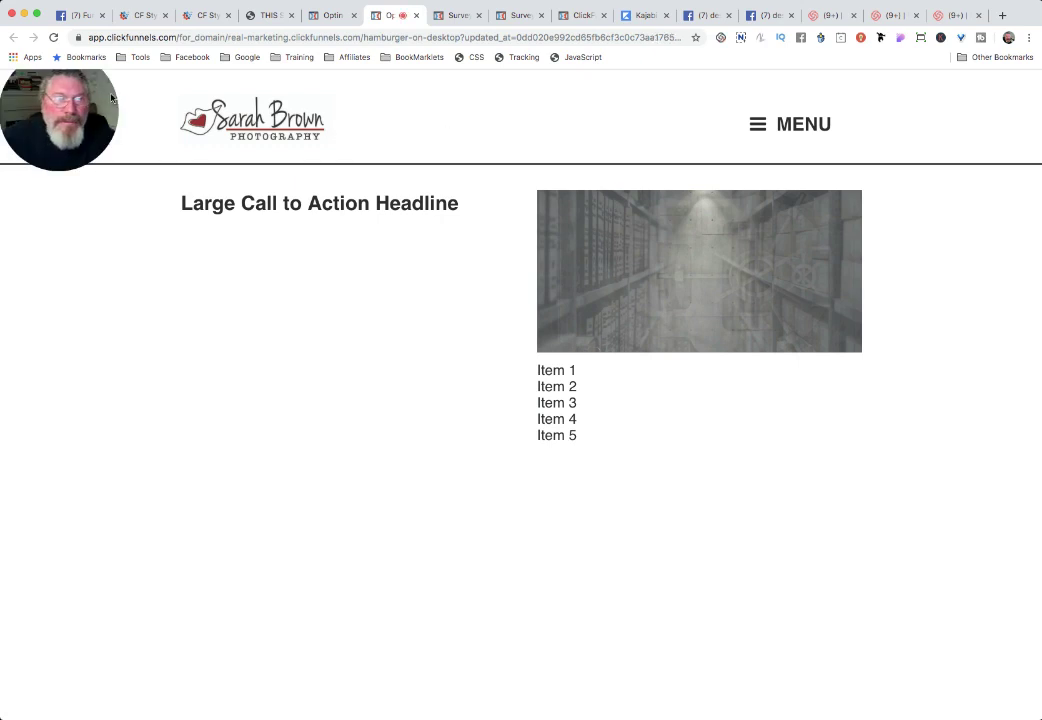
left_click(54, 38)
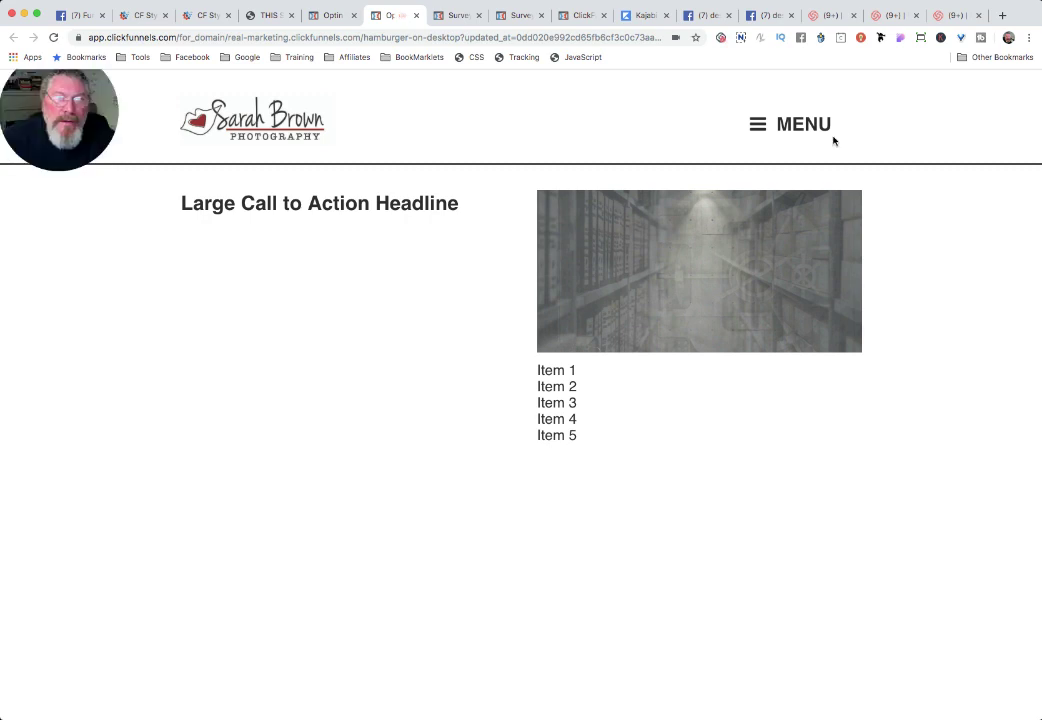
left_click(53, 38)
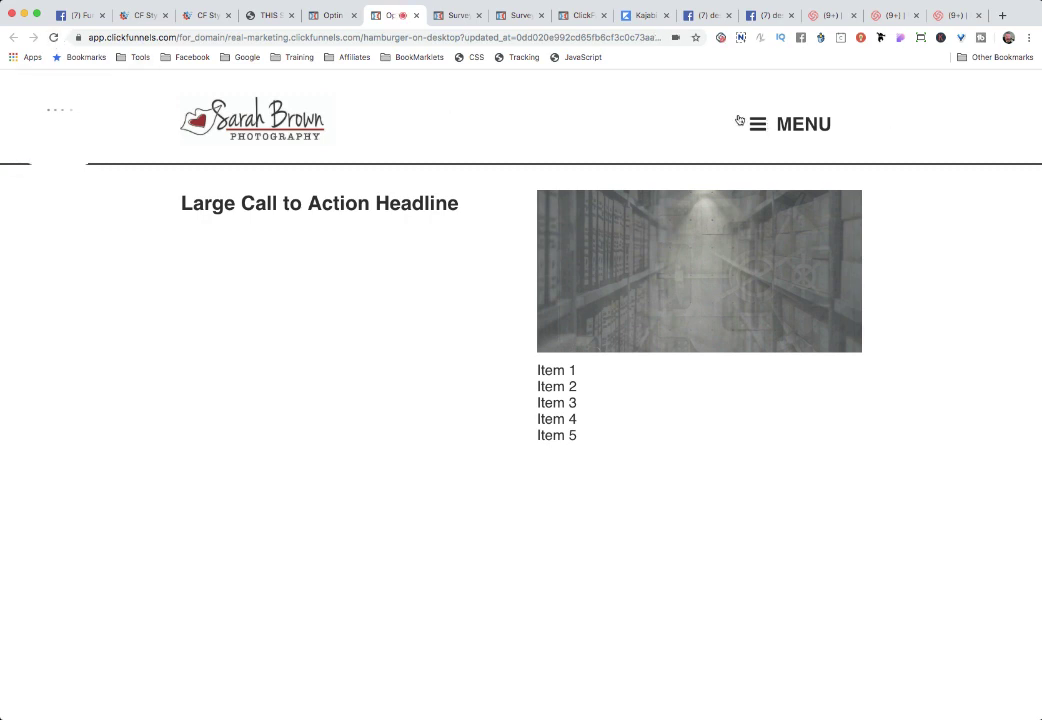
left_click(807, 128)
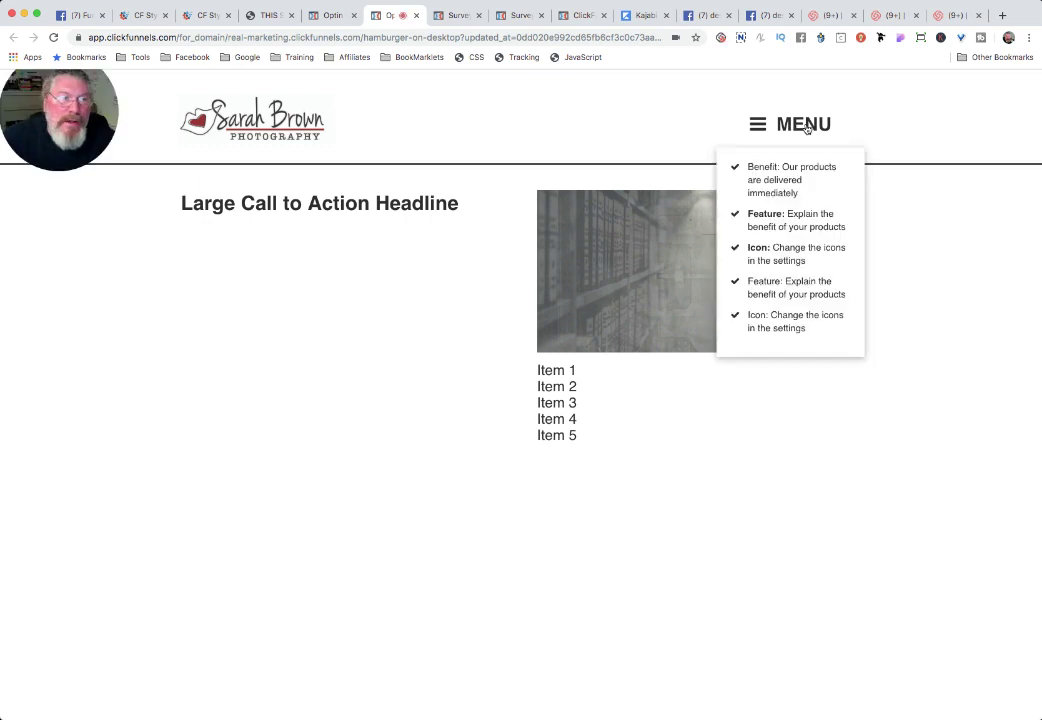
left_click(807, 128)
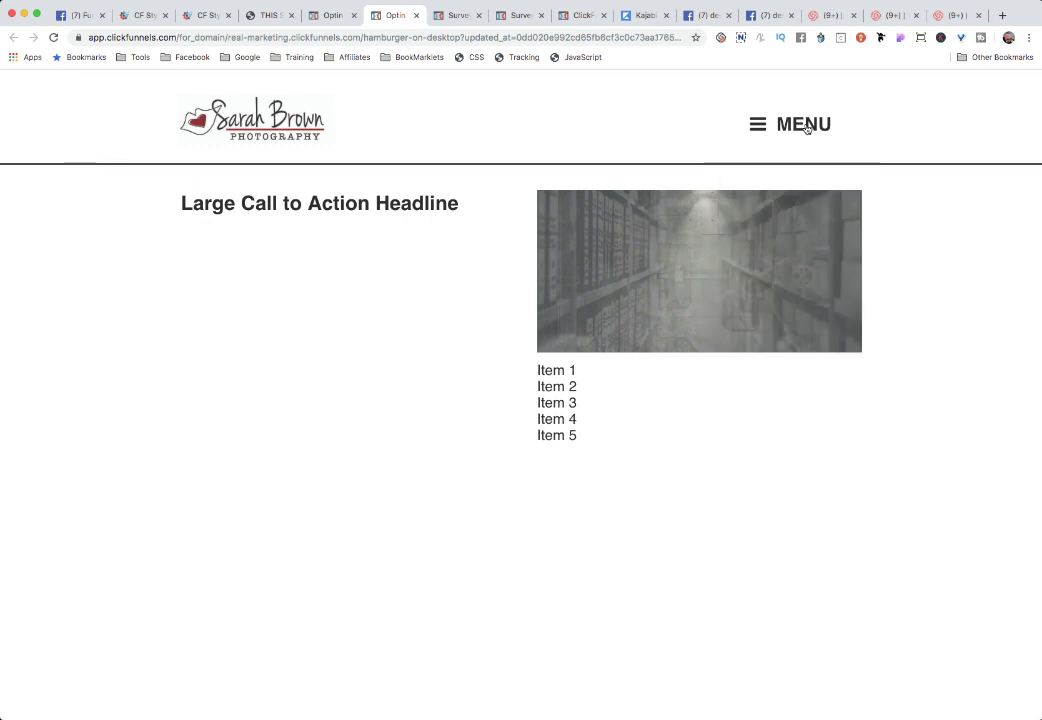
left_click(807, 128)
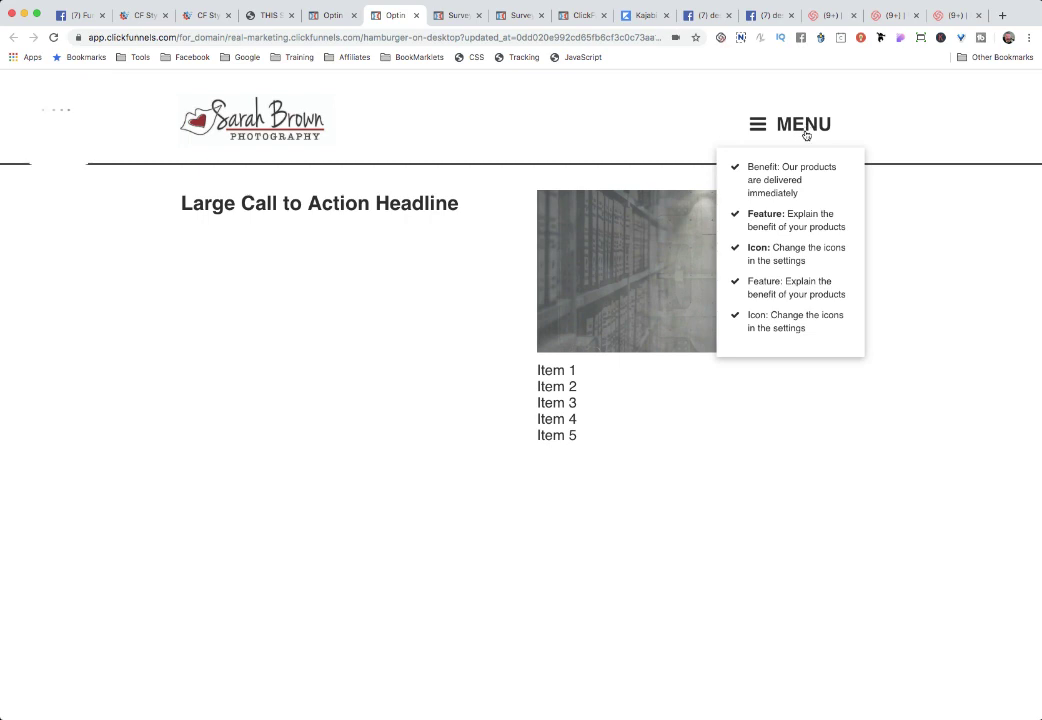
left_click(807, 128)
left_click(807, 128)
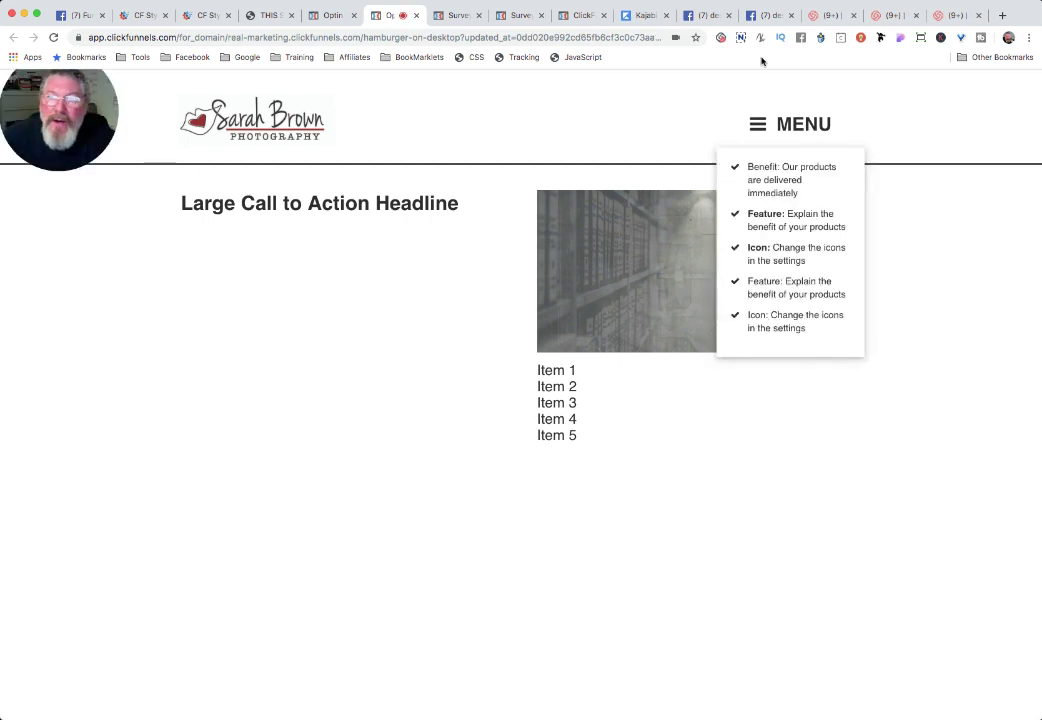